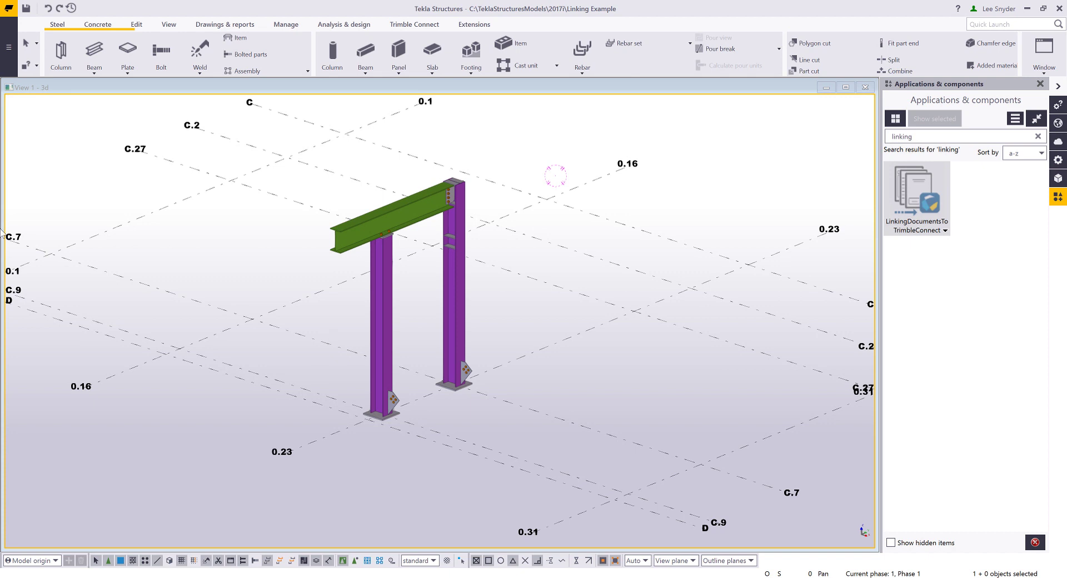
Step: Load the TeklaStructures settings in the IFC export and review the parameters and advanced options, closing without exporting
{"action": "left_click", "coordinate": [8, 51]}
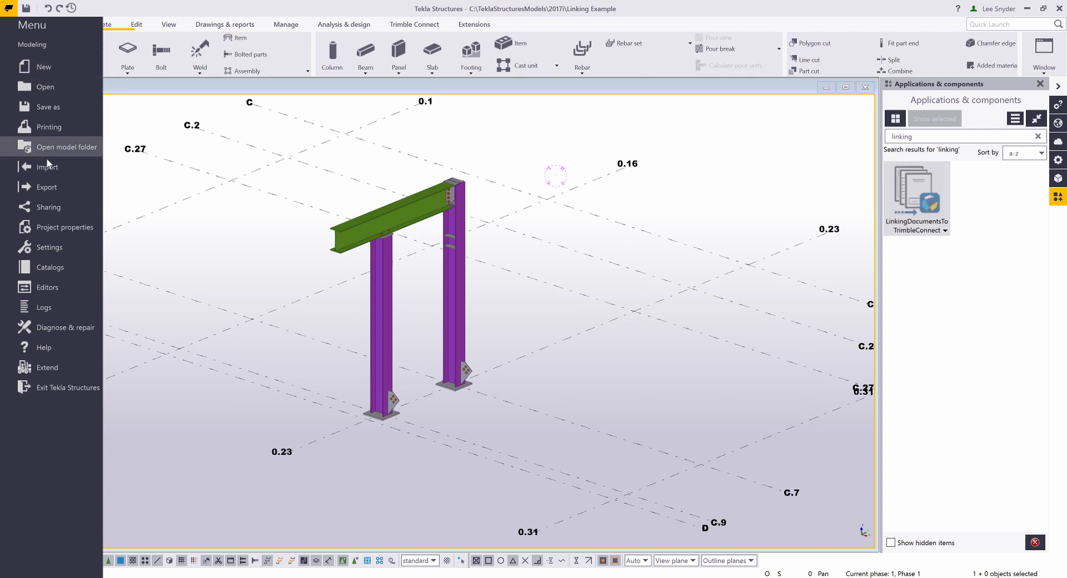
{"action": "left_click", "coordinate": [65, 184]}
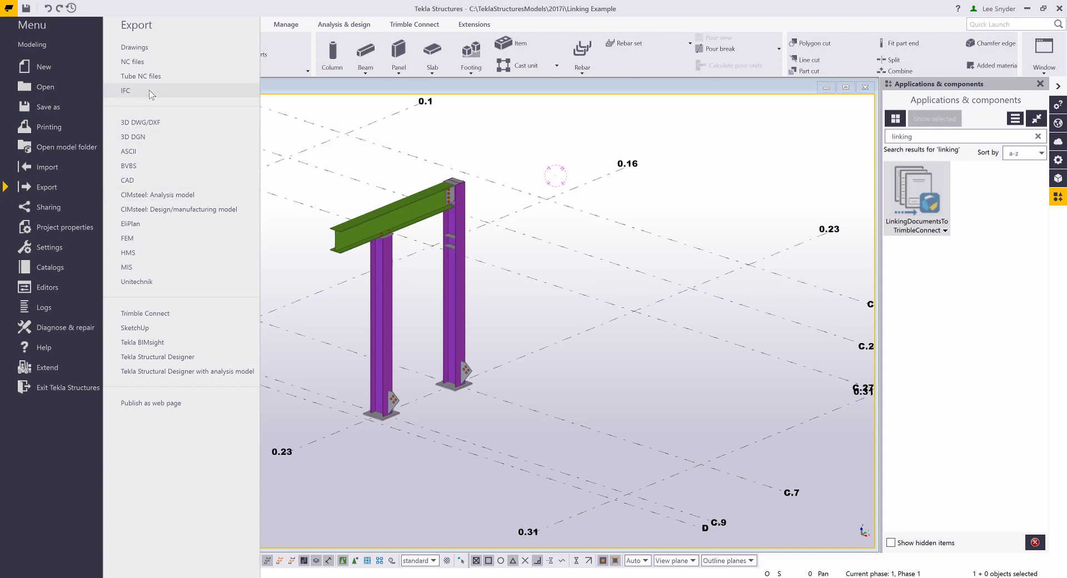
{"action": "left_click", "coordinate": [125, 91]}
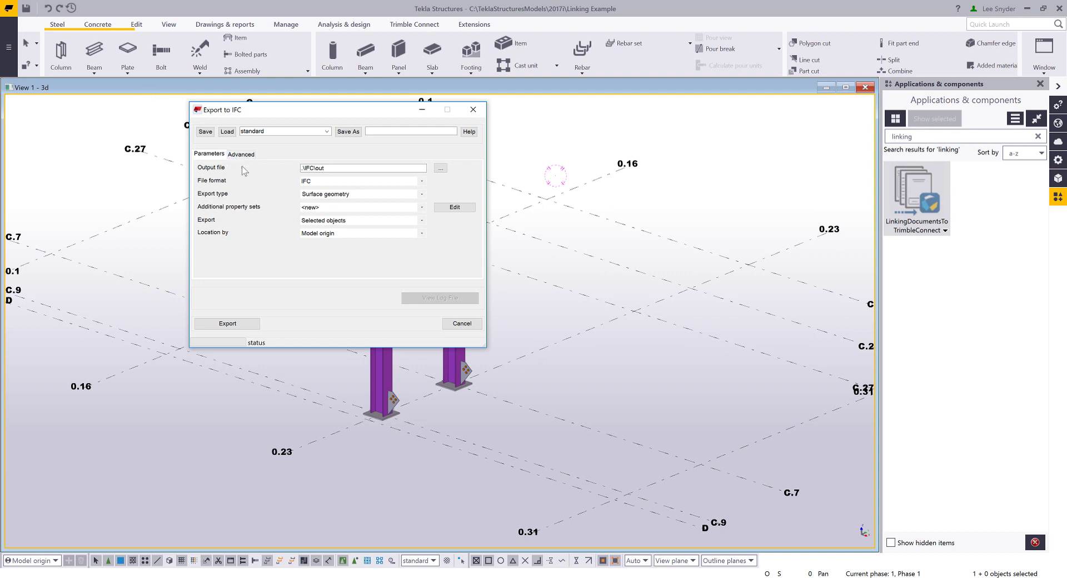
{"action": "left_click", "coordinate": [327, 131]}
{"action": "left_click", "coordinate": [273, 175]}
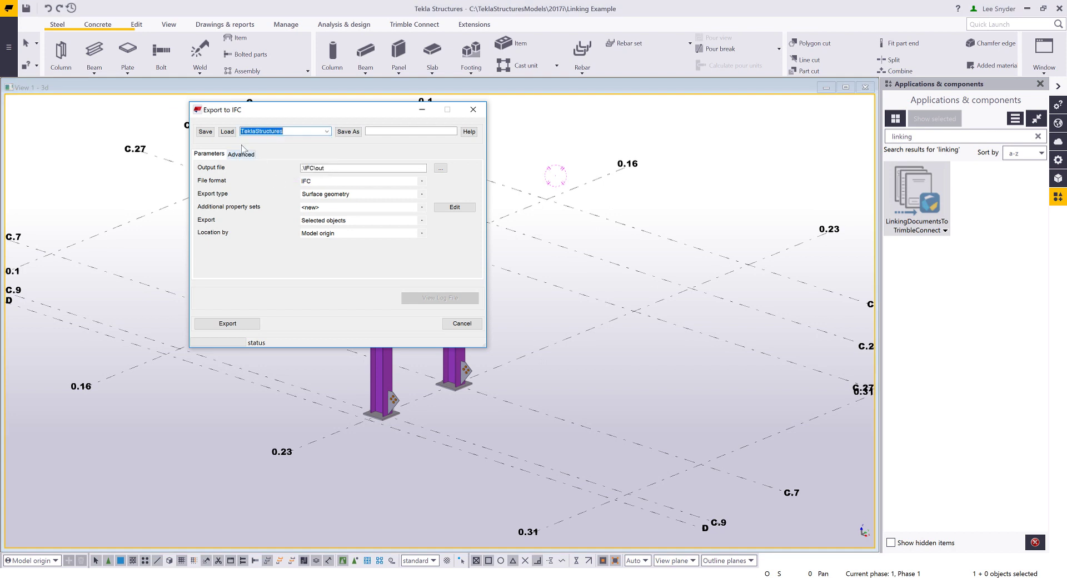
{"action": "left_click", "coordinate": [227, 132]}
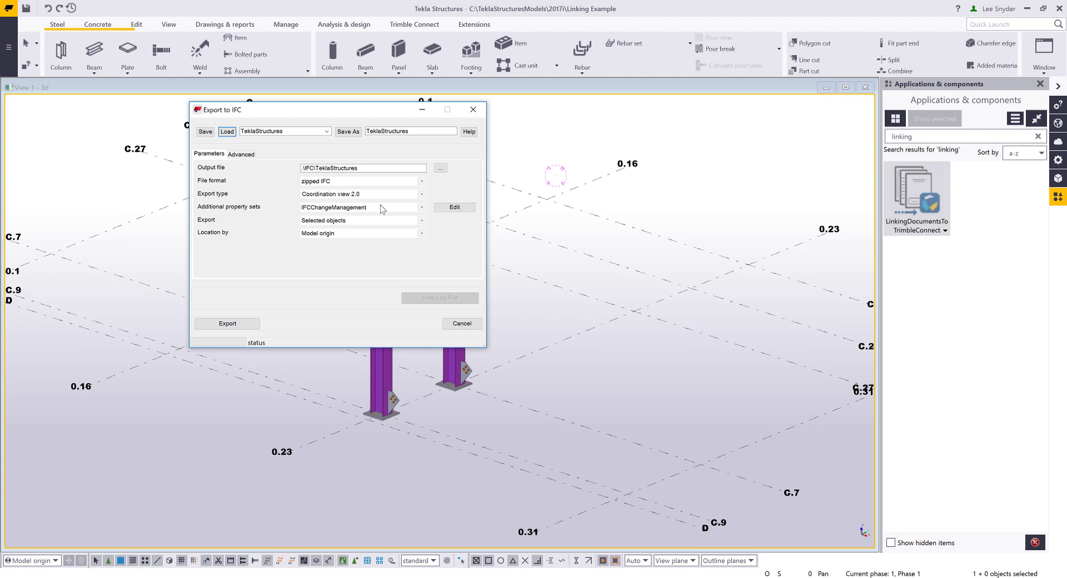
{"action": "left_click", "coordinate": [251, 155]}
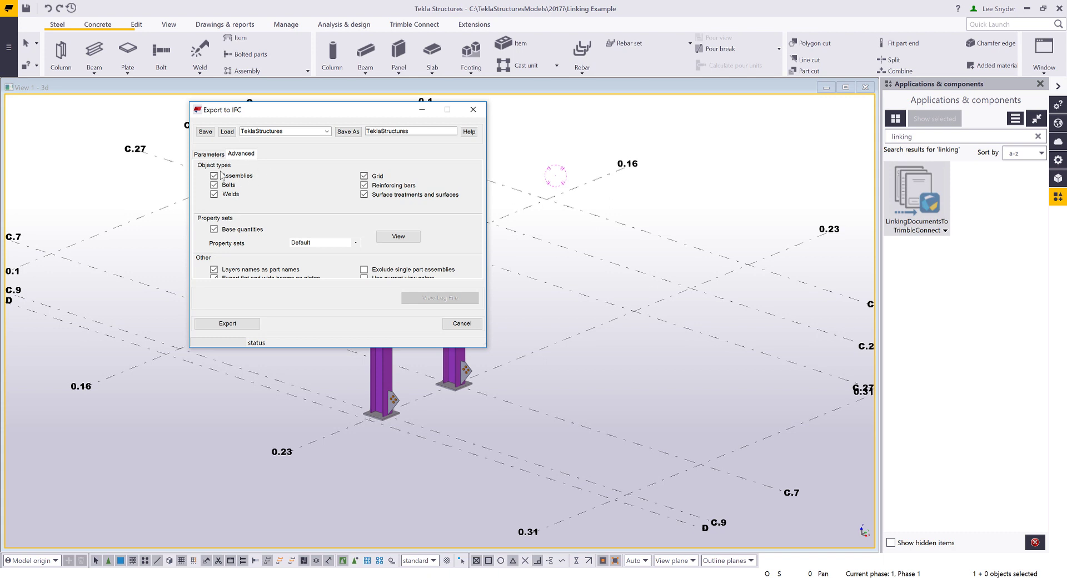
{"action": "left_click", "coordinate": [461, 324]}
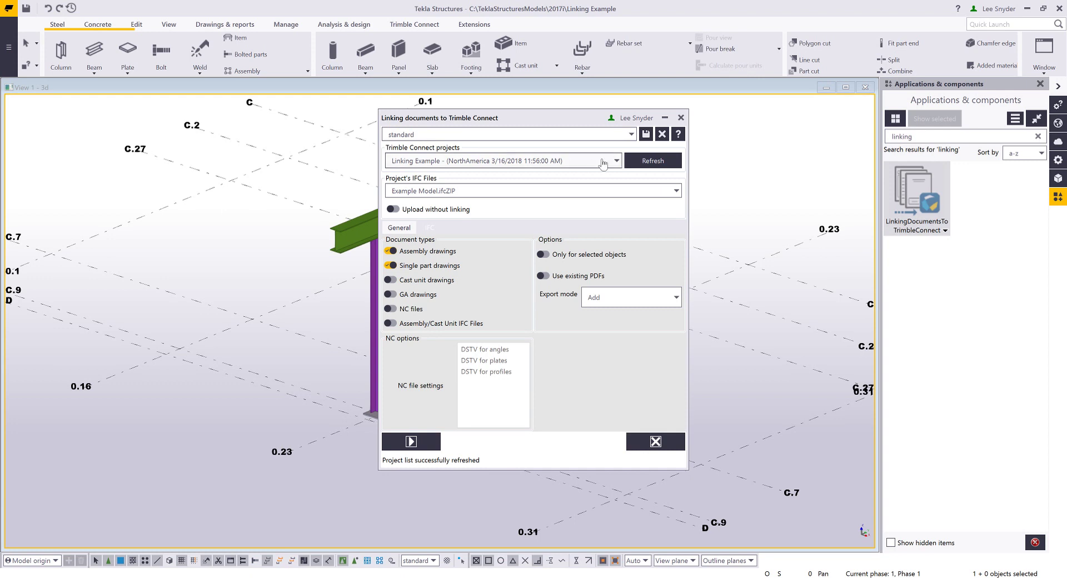
Step: Select the Linking Example project and its Example Model.ifcZIP file as the target for linking documents
{"action": "left_click", "coordinate": [616, 161]}
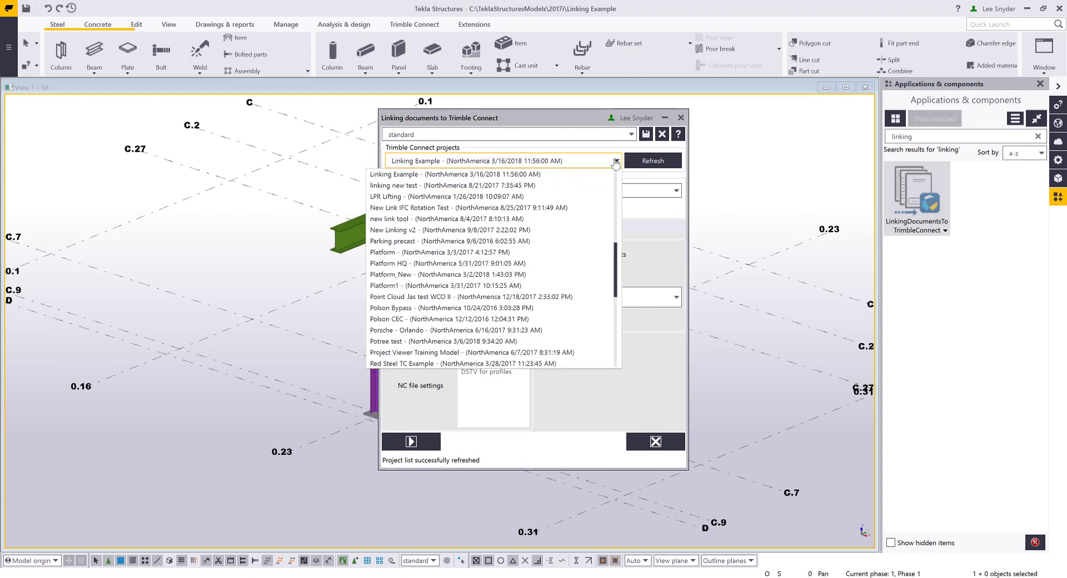
{"action": "scroll", "coordinate": [566, 207], "scroll_direction": "up", "scroll_amount": 1}
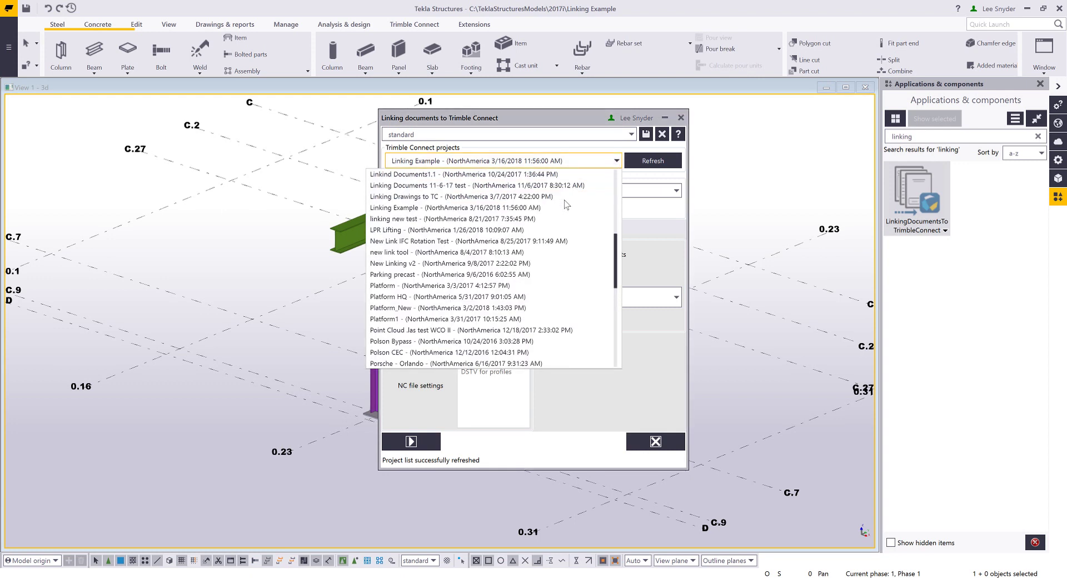
{"action": "left_click", "coordinate": [571, 151]}
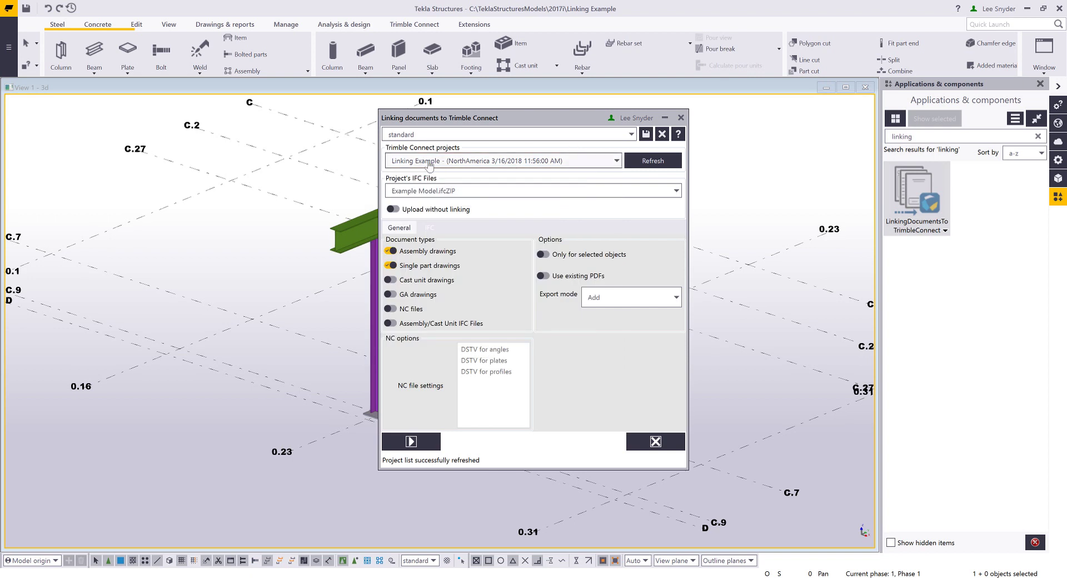
{"action": "left_click", "coordinate": [503, 192]}
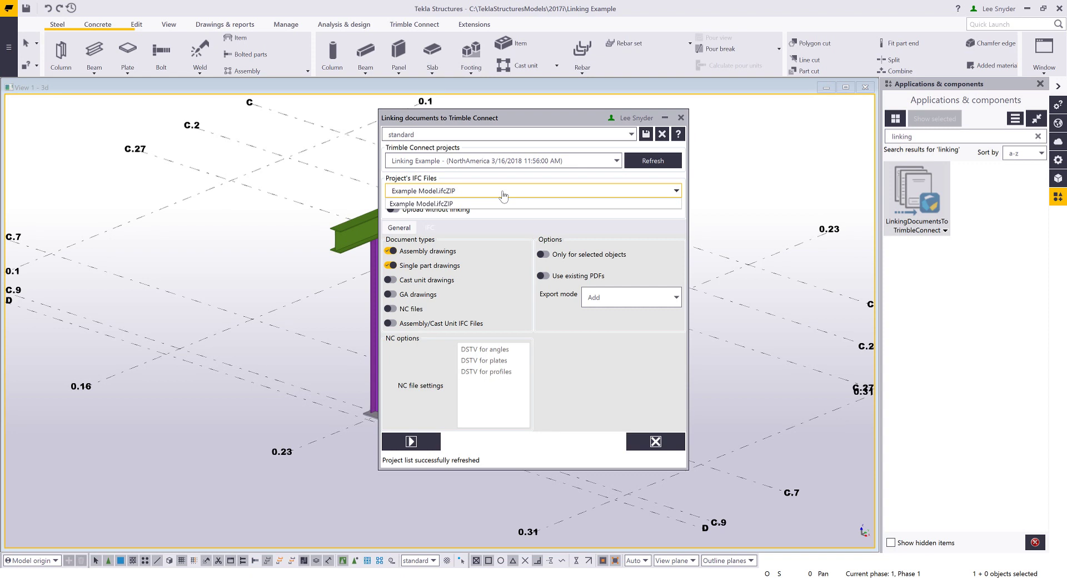
{"action": "left_click", "coordinate": [456, 207]}
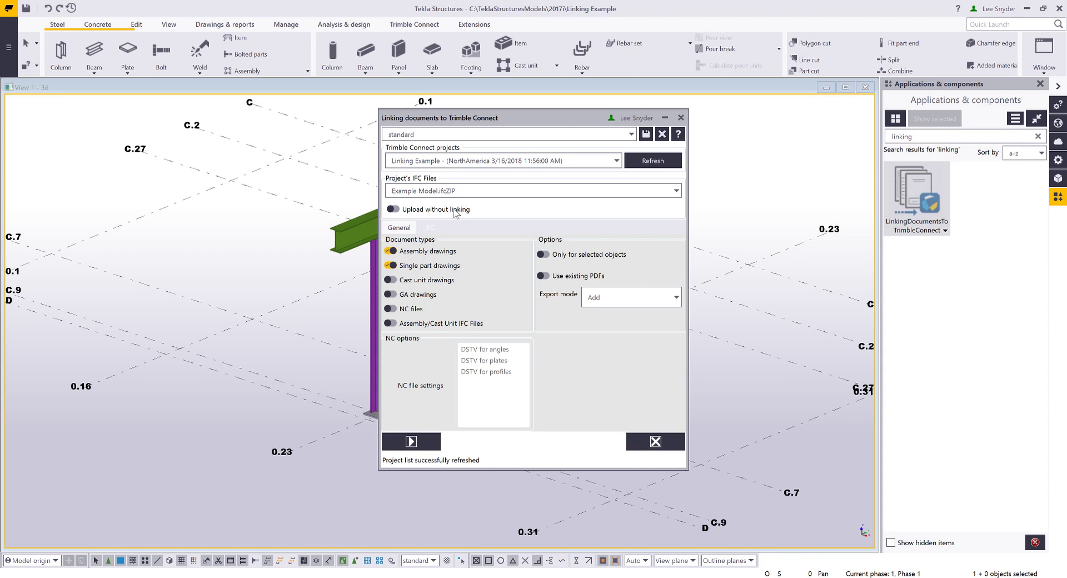
{"action": "left_click", "coordinate": [393, 210]}
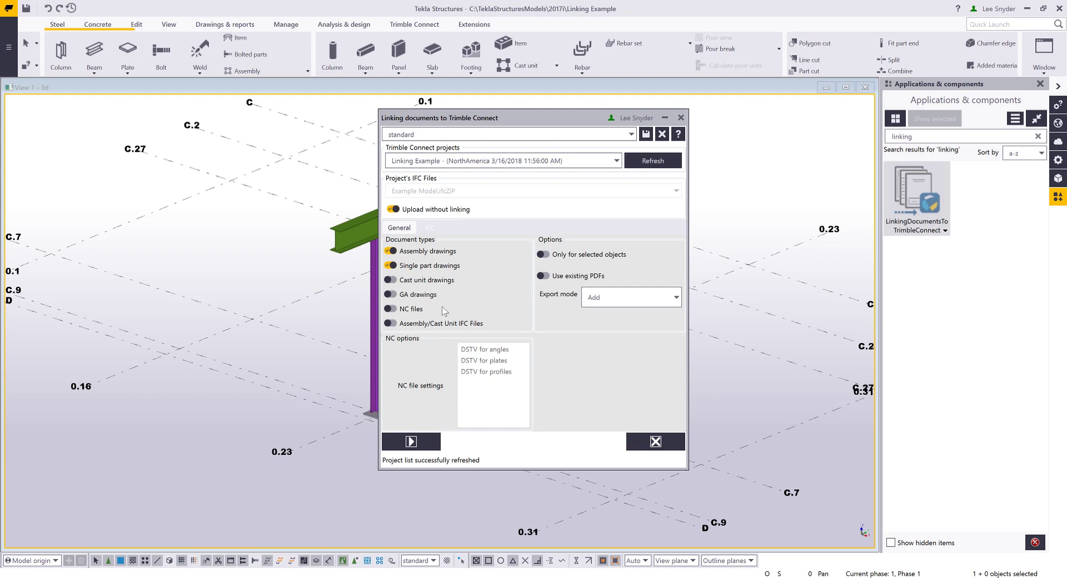
{"action": "left_click", "coordinate": [395, 210]}
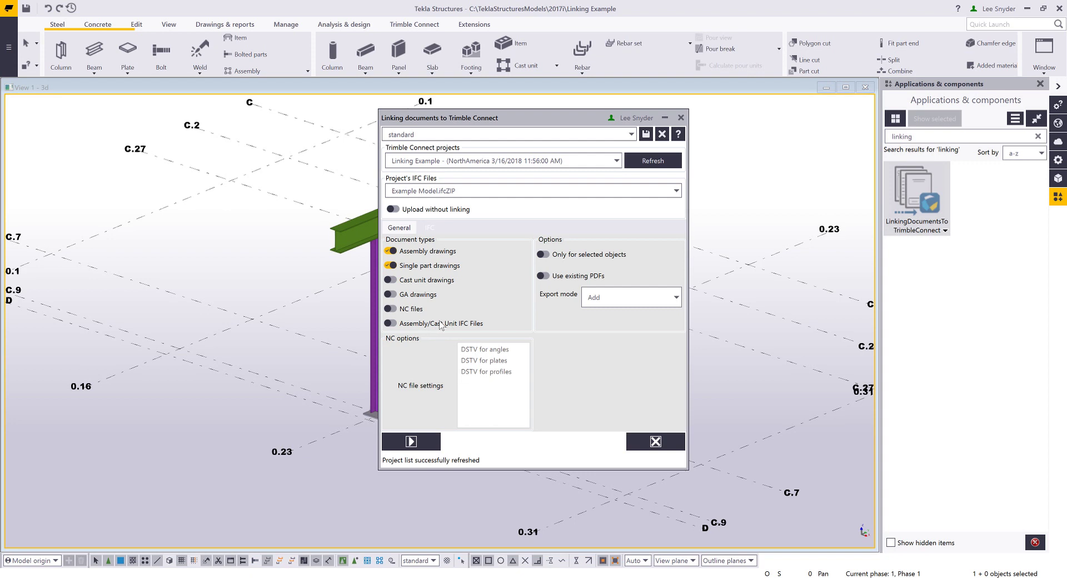
Step: Include NC files in the document types with the DSTV settings for angles, plates and profiles
{"action": "left_click", "coordinate": [391, 310]}
{"action": "left_click", "coordinate": [483, 349]}
{"action": "left_click", "coordinate": [490, 360], "text": "ctrl"}
{"action": "left_click", "coordinate": [497, 373], "text": "ctrl"}
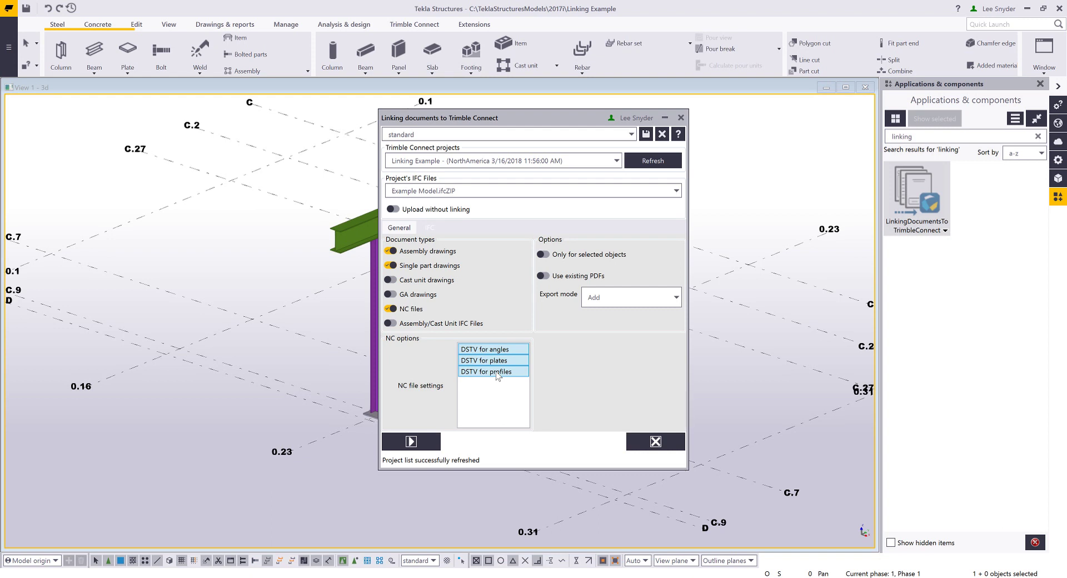
Step: Include assembly/cast unit IFC files and add an IFC attribute filter row using the Steel_Beam part filter
{"action": "left_click", "coordinate": [391, 323]}
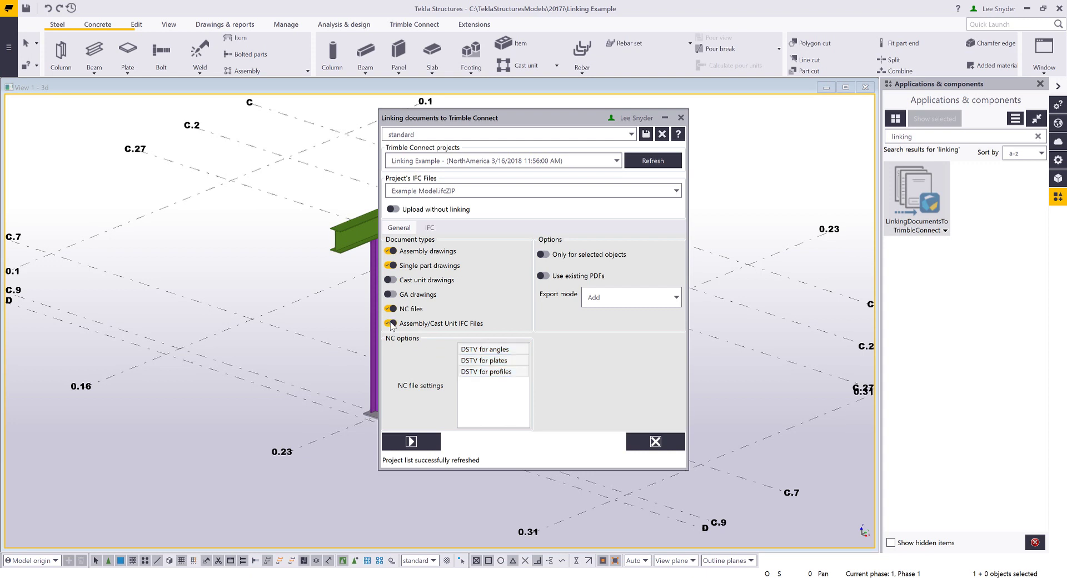
{"action": "left_click", "coordinate": [430, 228]}
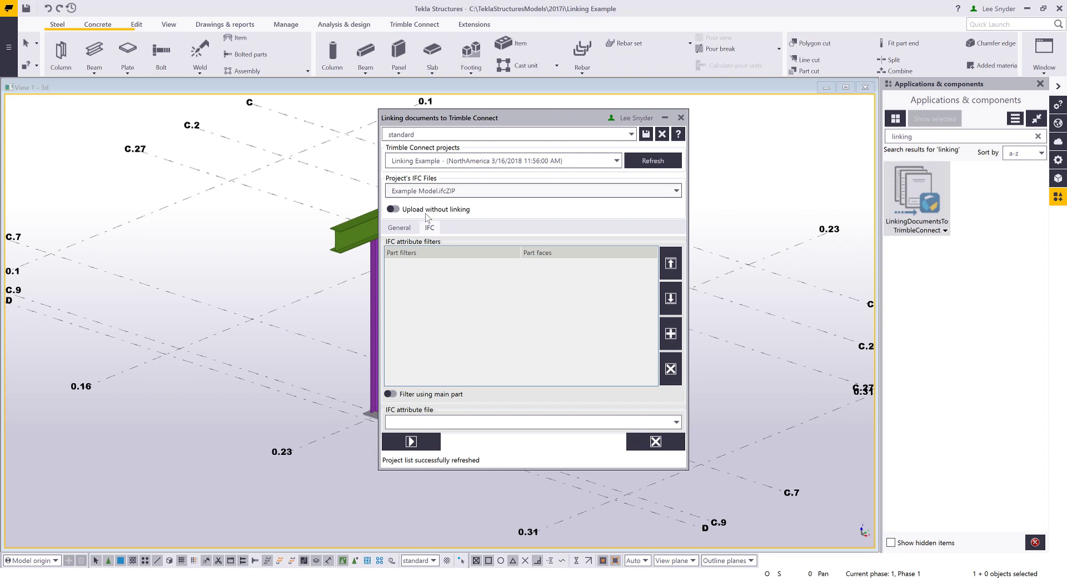
{"action": "left_click", "coordinate": [672, 334]}
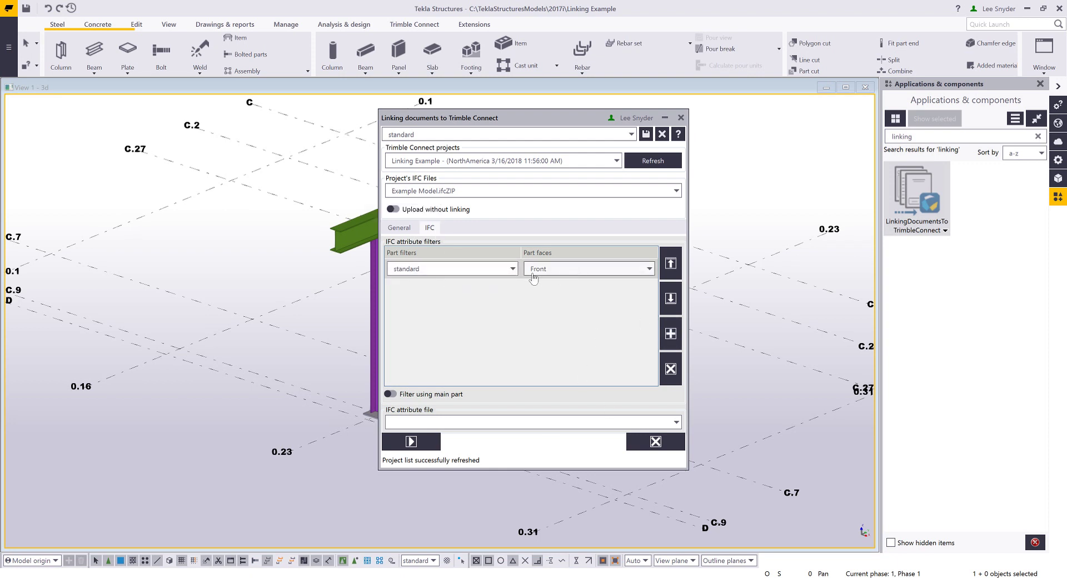
{"action": "left_click", "coordinate": [511, 269]}
{"action": "scroll", "coordinate": [467, 312], "scroll_direction": "up", "scroll_amount": 5}
{"action": "scroll", "coordinate": [467, 313], "scroll_direction": "up", "scroll_amount": 4}
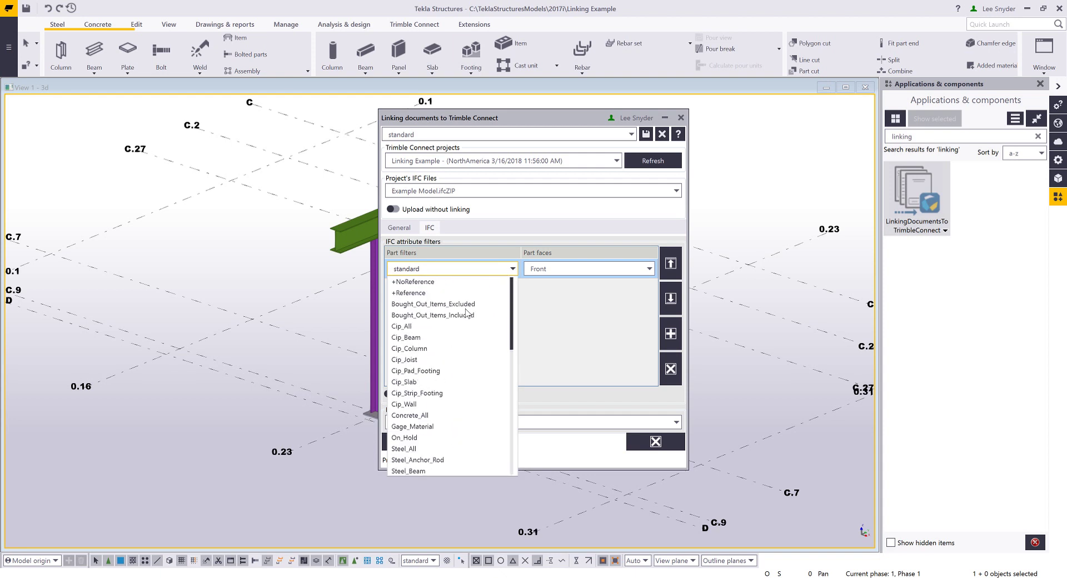
{"action": "scroll", "coordinate": [435, 405], "scroll_direction": "down", "scroll_amount": 1}
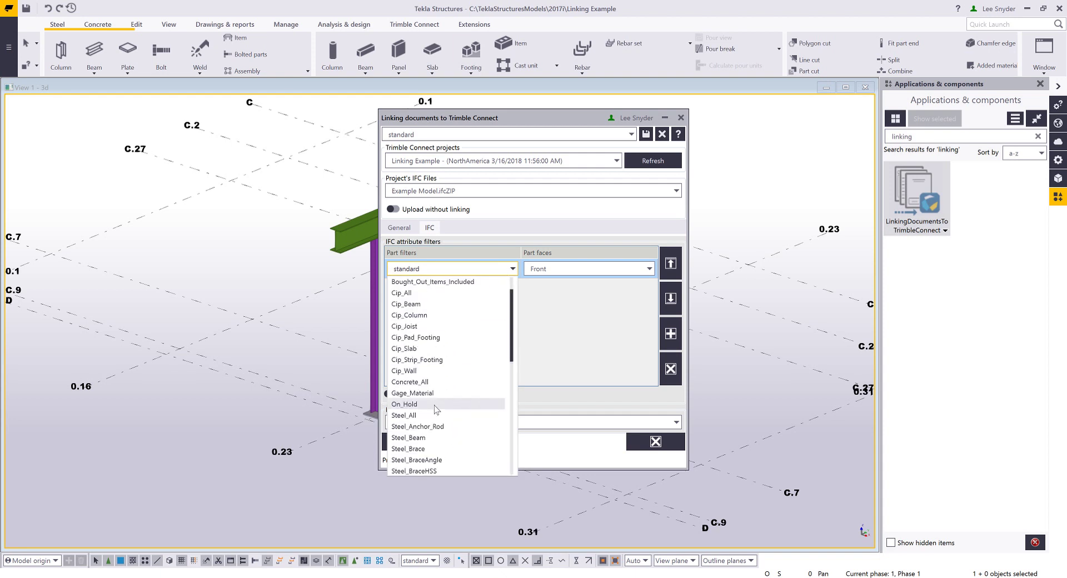
{"action": "left_click", "coordinate": [435, 437]}
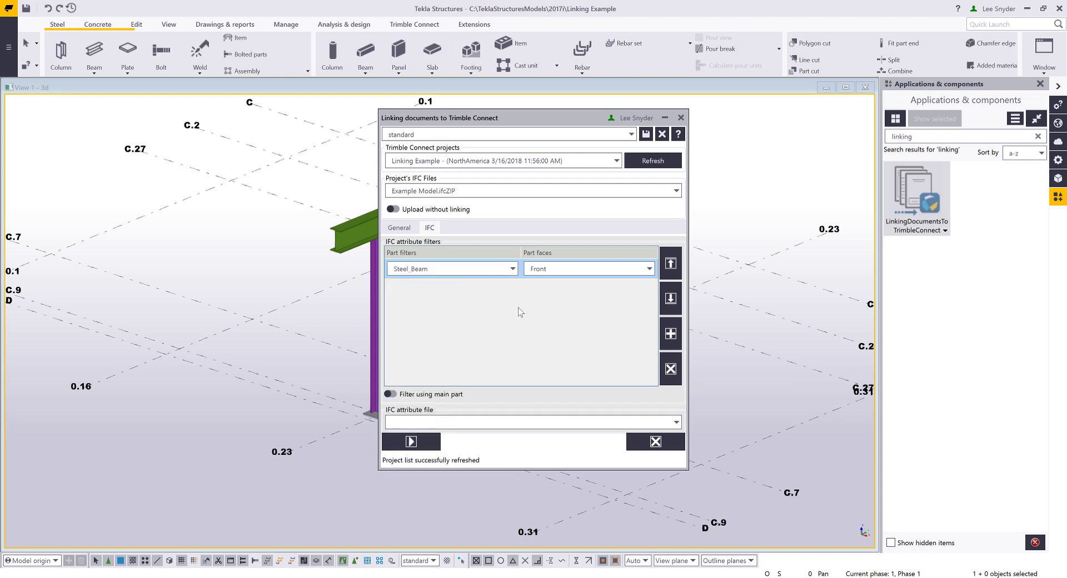
{"action": "left_click", "coordinate": [574, 270]}
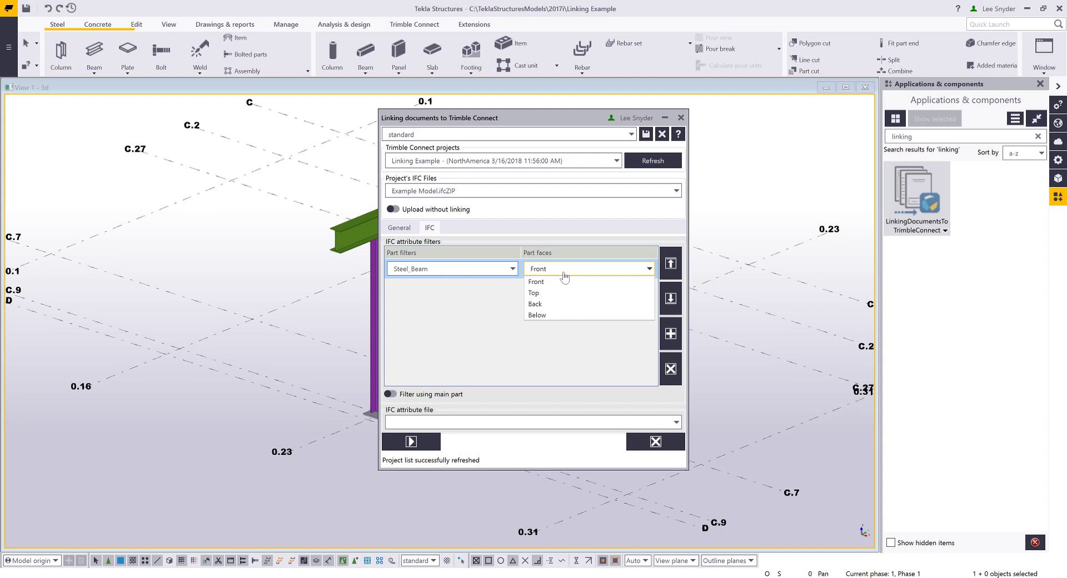
Step: Exclude the assembly/cast unit IFC files and try the selected-objects-only and existing-PDFs options
{"action": "left_click", "coordinate": [404, 228]}
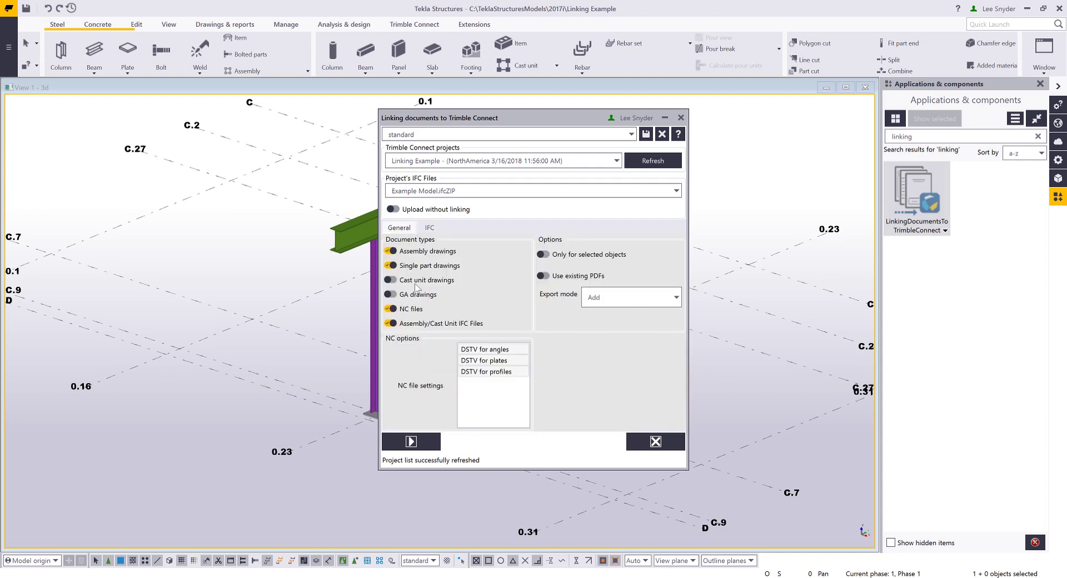
{"action": "left_click", "coordinate": [391, 323]}
{"action": "left_click", "coordinate": [543, 254]}
{"action": "left_click", "coordinate": [544, 256]}
{"action": "left_click", "coordinate": [543, 276]}
{"action": "left_click", "coordinate": [543, 276]}
Step: Set the export mode to Add and exclude NC files and single part drawings from the document types
{"action": "left_click", "coordinate": [661, 297]}
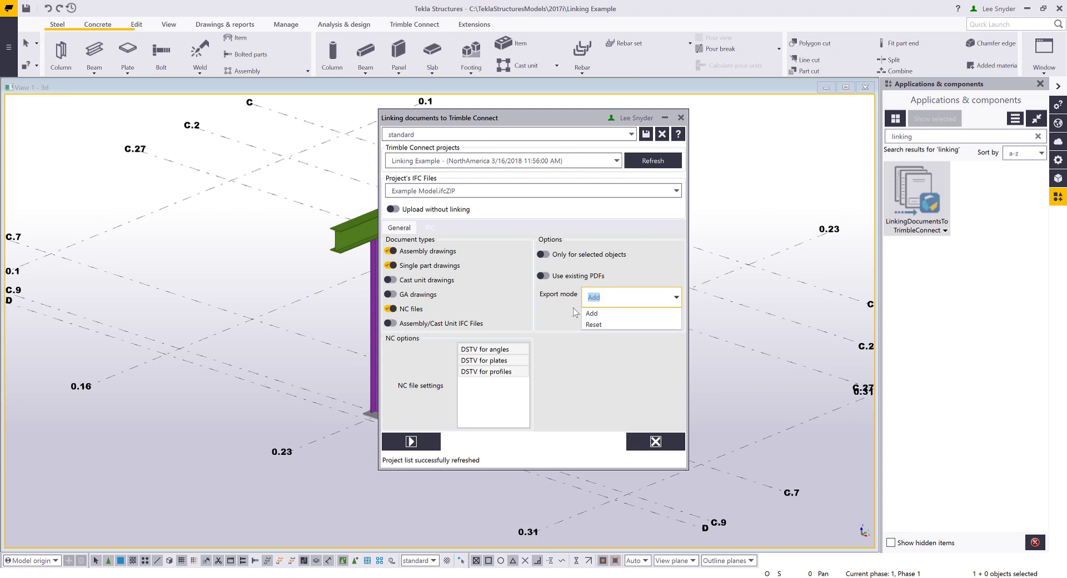
{"action": "left_click", "coordinate": [594, 314]}
{"action": "left_click", "coordinate": [392, 309]}
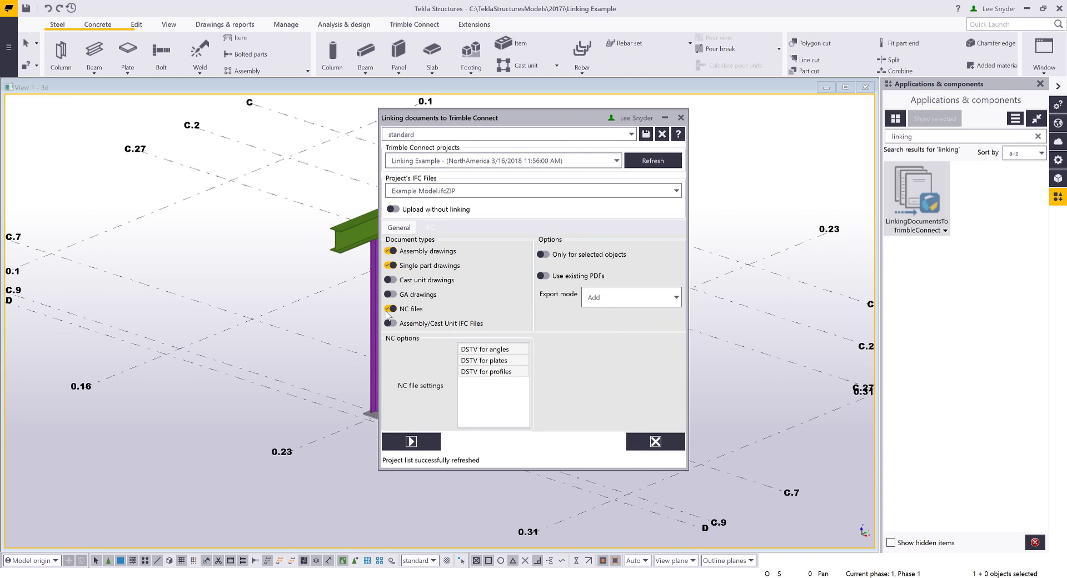
{"action": "left_click", "coordinate": [392, 266]}
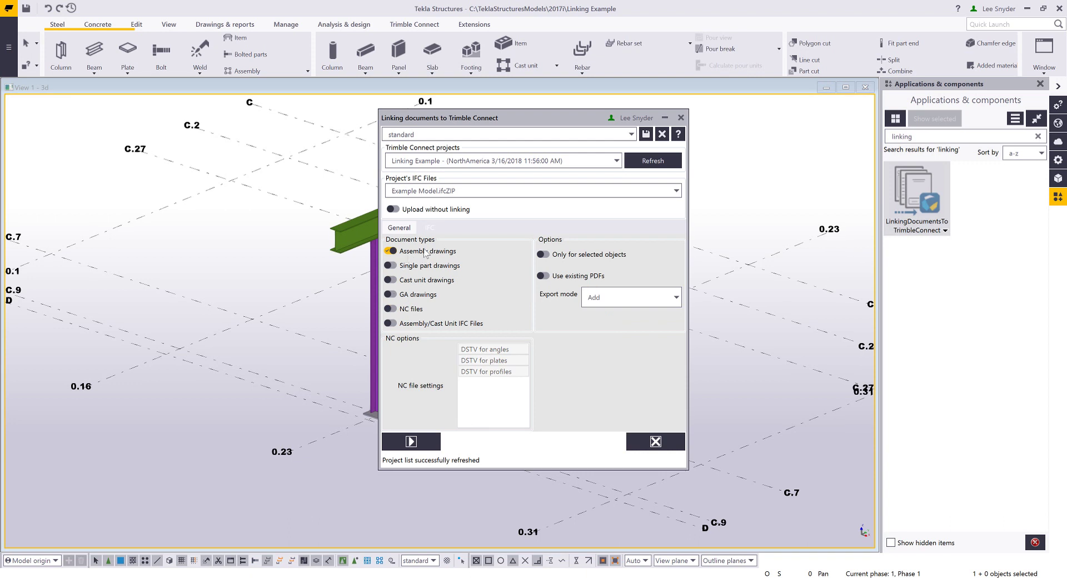
Step: Save the model and link the assembly drawings to the project, accepting the drawing update for all drawings
{"action": "left_click", "coordinate": [411, 442]}
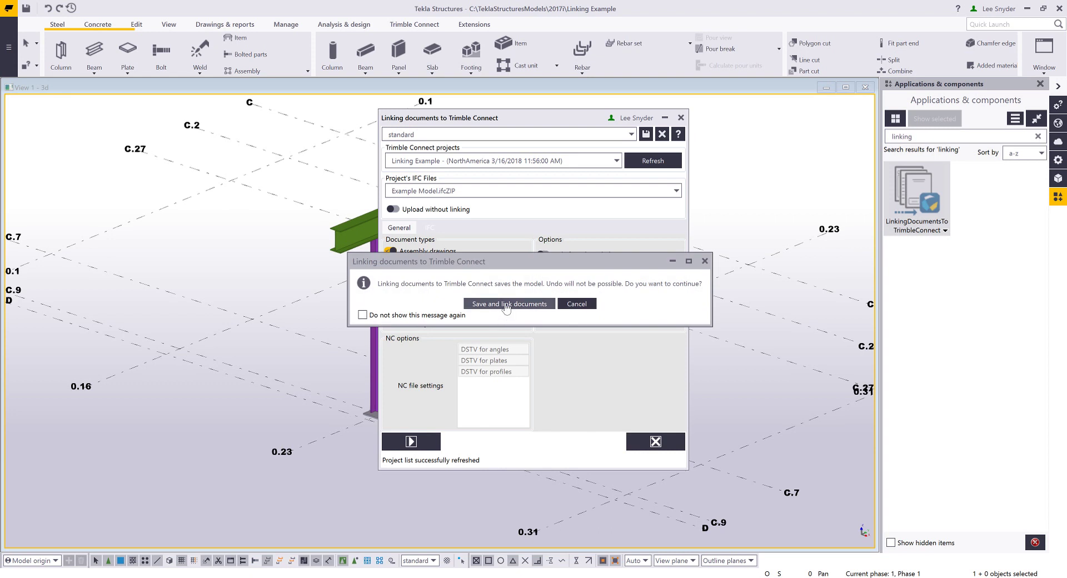
{"action": "left_click", "coordinate": [506, 307]}
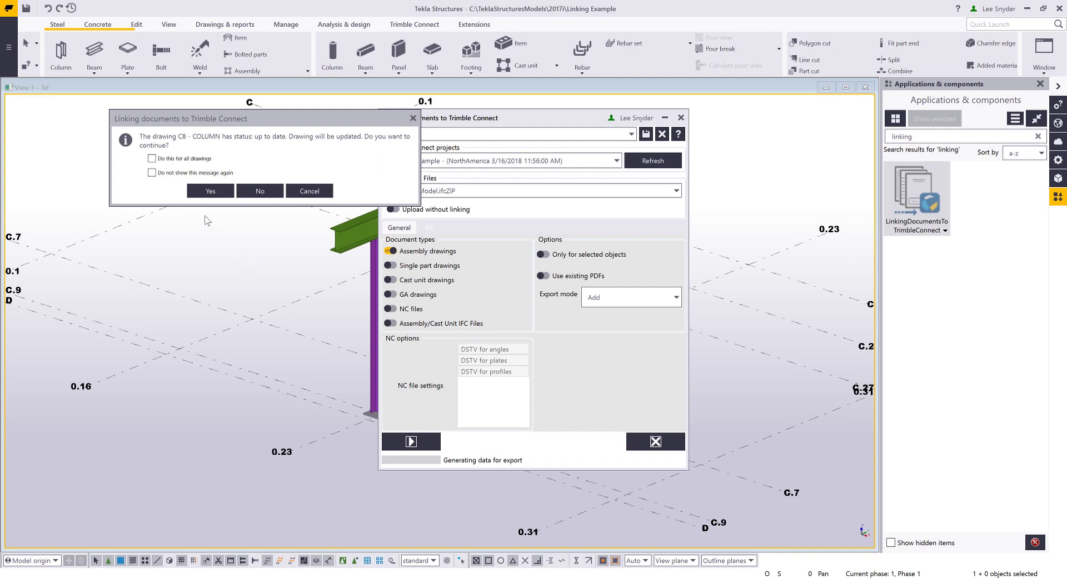
{"action": "left_click", "coordinate": [187, 159]}
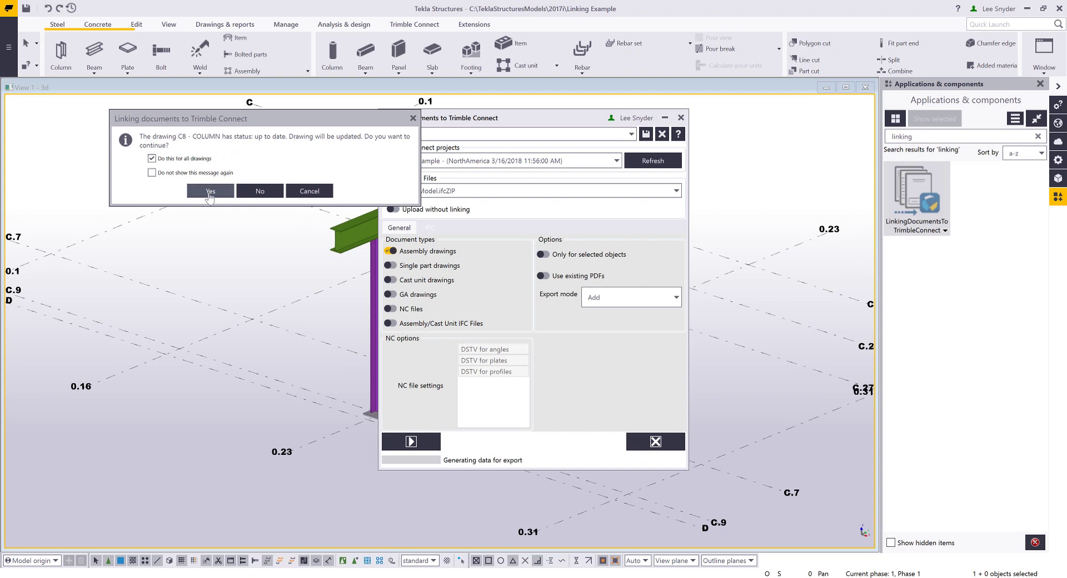
{"action": "left_click", "coordinate": [210, 191]}
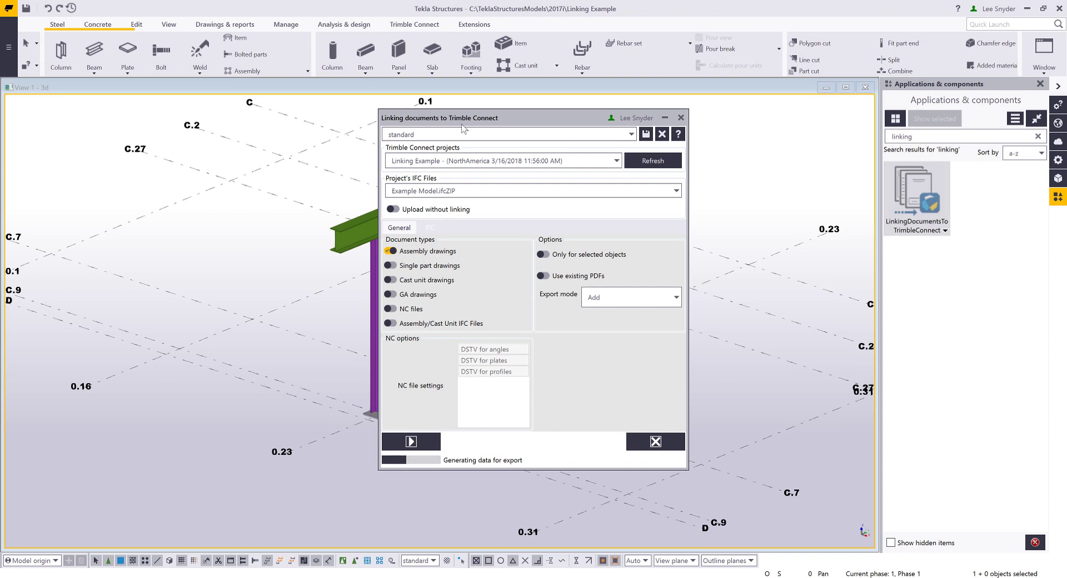
{"action": "left_click_drag", "start_coordinate": [473, 122], "coordinate": [575, 124]}
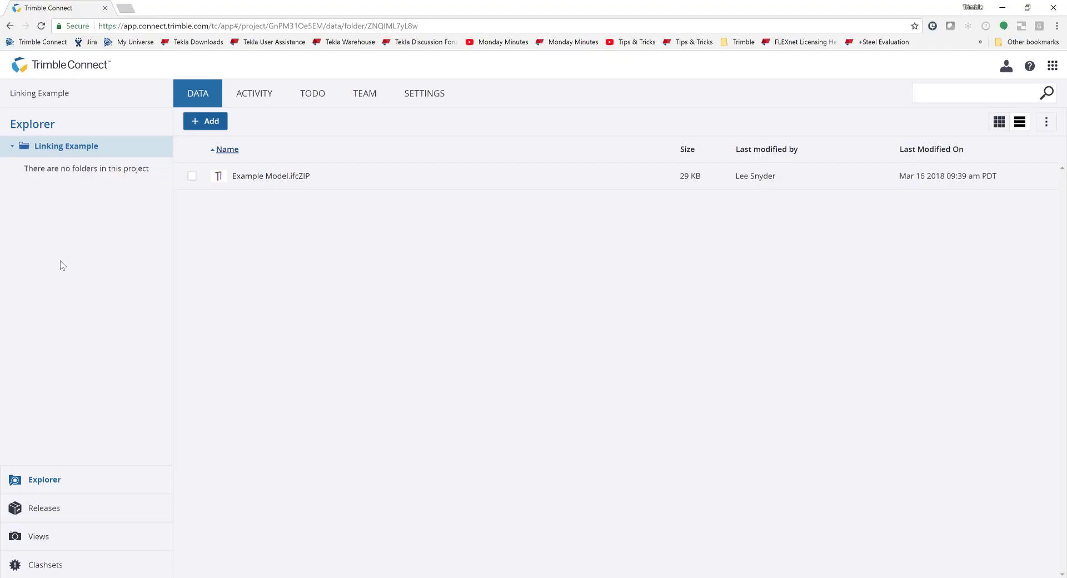
Step: Switch to Trimble Connect in the browser, refresh the Linking Example project and view the contents of its Drawings folder
{"action": "left_click", "coordinate": [41, 26]}
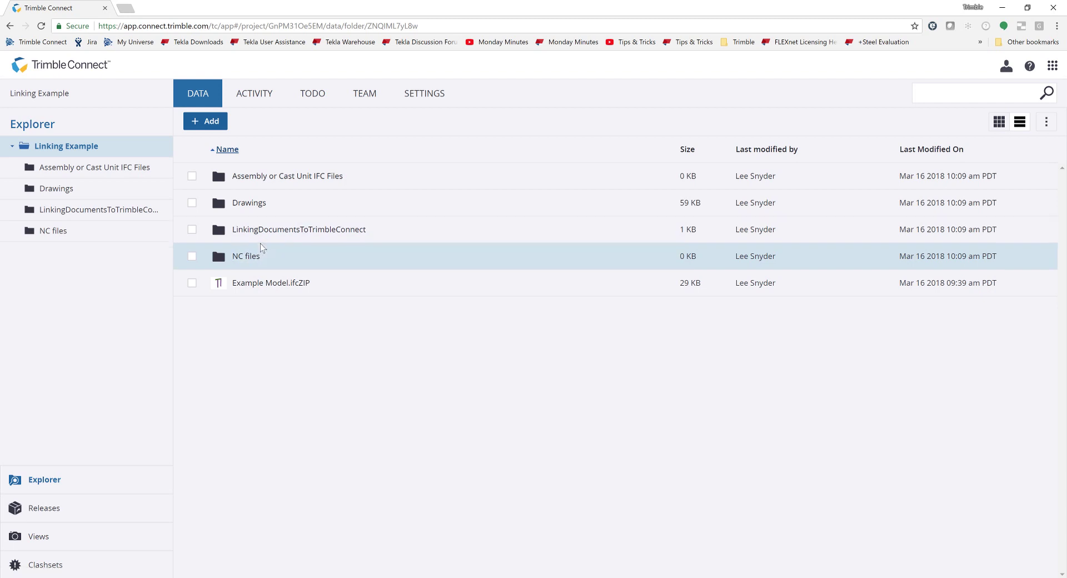
{"action": "double_click", "coordinate": [254, 204]}
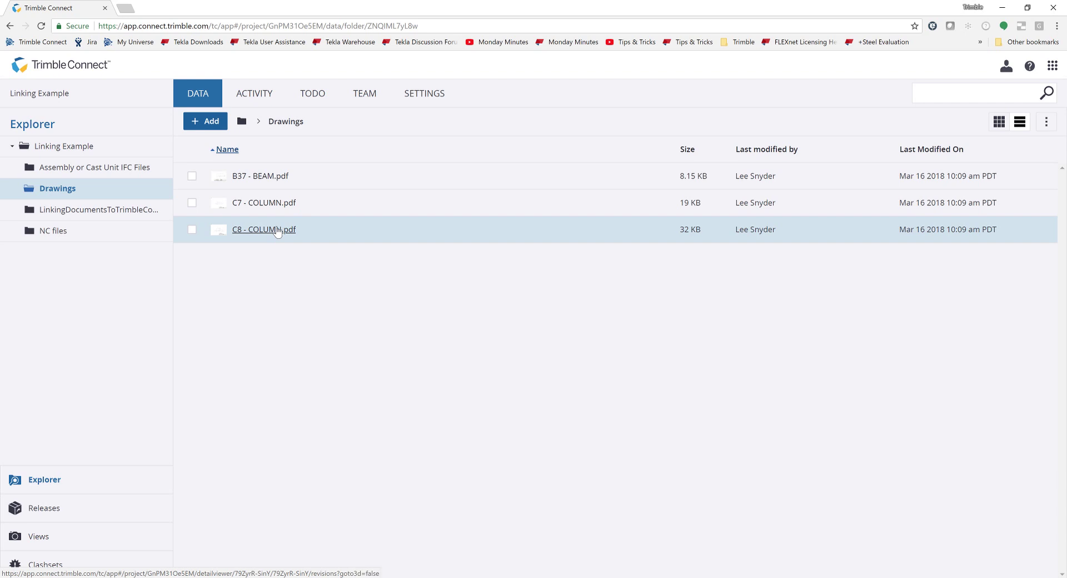
Step: Return to the Linking Example root folder and open Example Model.ifcZIP in the 3D viewer
{"action": "left_click", "coordinate": [52, 155]}
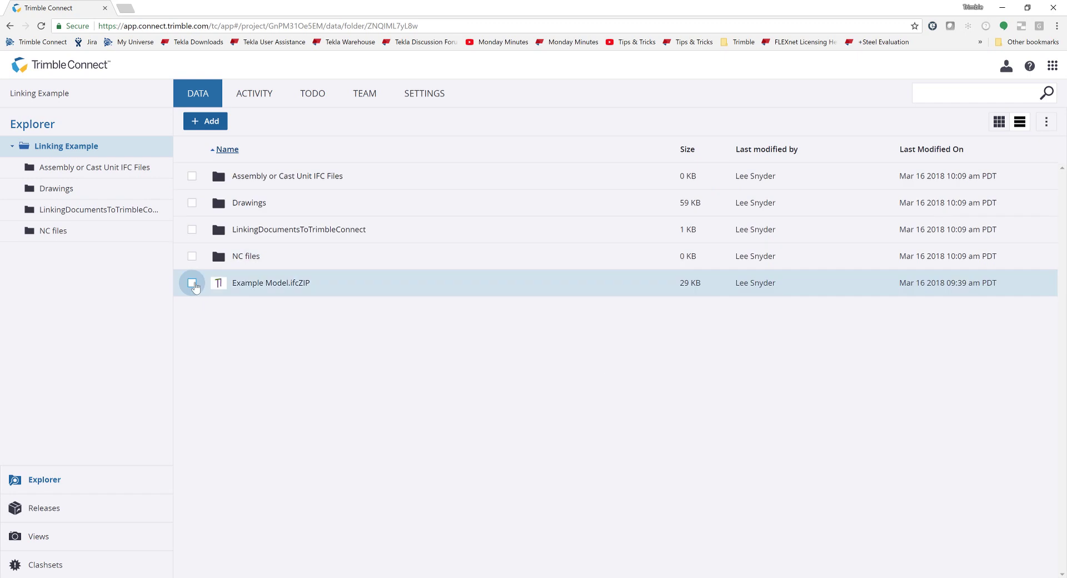
{"action": "left_click", "coordinate": [191, 283]}
{"action": "left_click", "coordinate": [957, 128]}
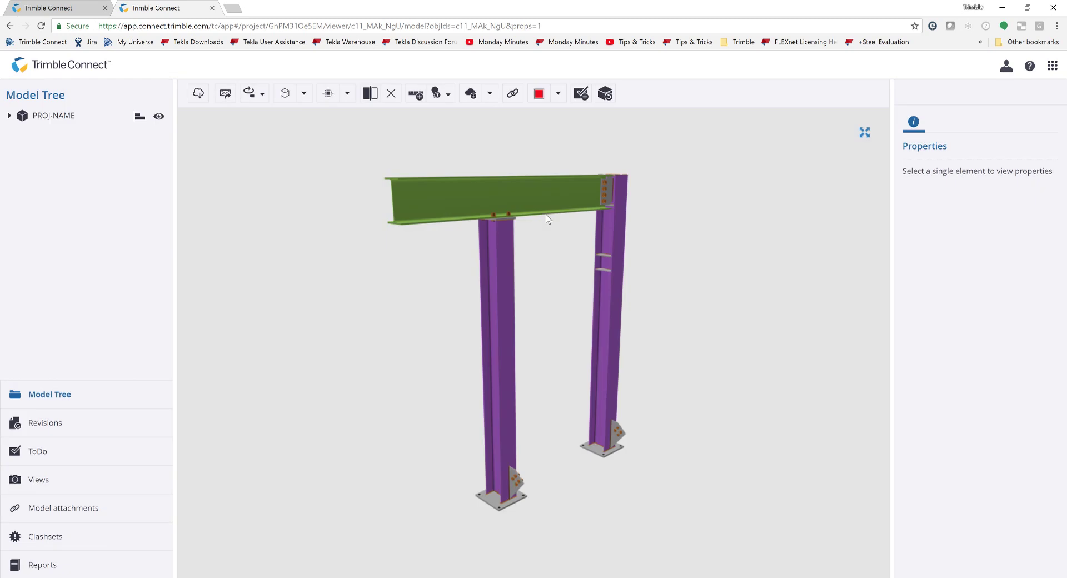
Step: List the model attachments and highlight the parts linked to B37 - BEAM.pdf, C7 - COLUMN.pdf and C8 - COLUMN.pdf one after another
{"action": "left_click", "coordinate": [47, 509]}
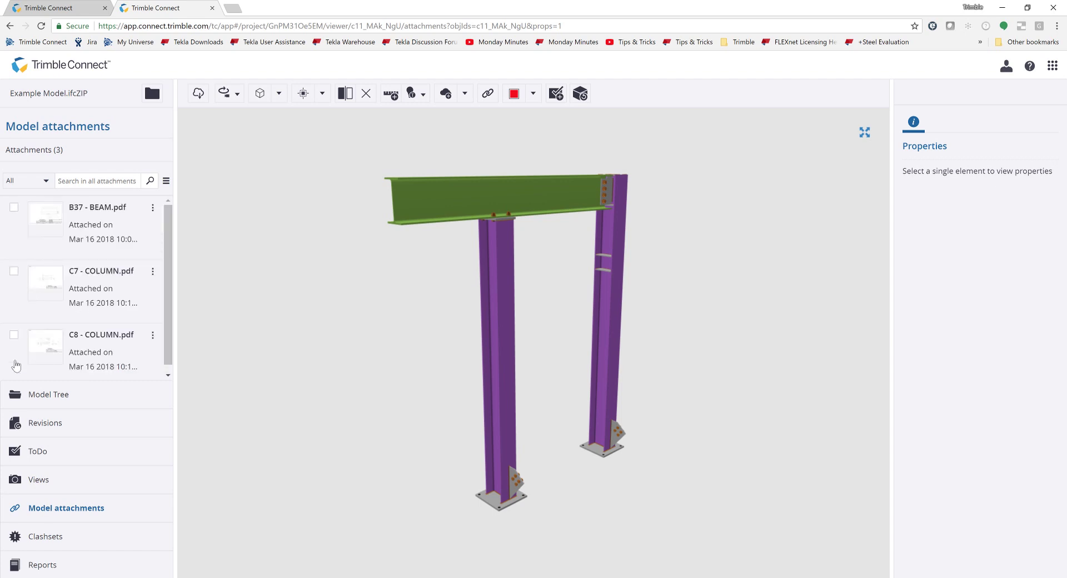
{"action": "left_click", "coordinate": [14, 208]}
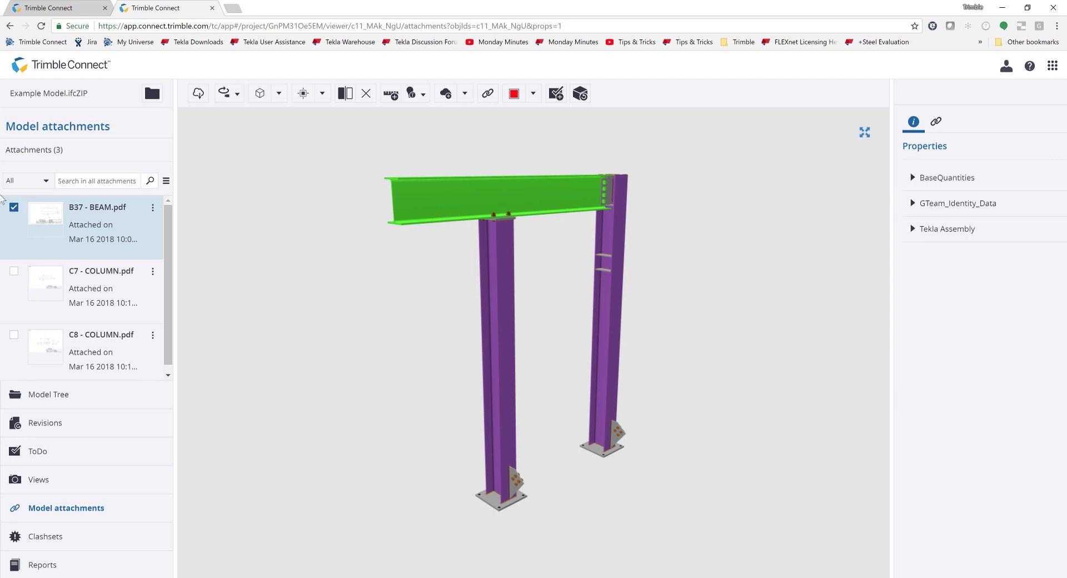
{"action": "left_click", "coordinate": [14, 208]}
{"action": "left_click", "coordinate": [15, 272]}
{"action": "left_click", "coordinate": [15, 271]}
{"action": "left_click", "coordinate": [14, 335]}
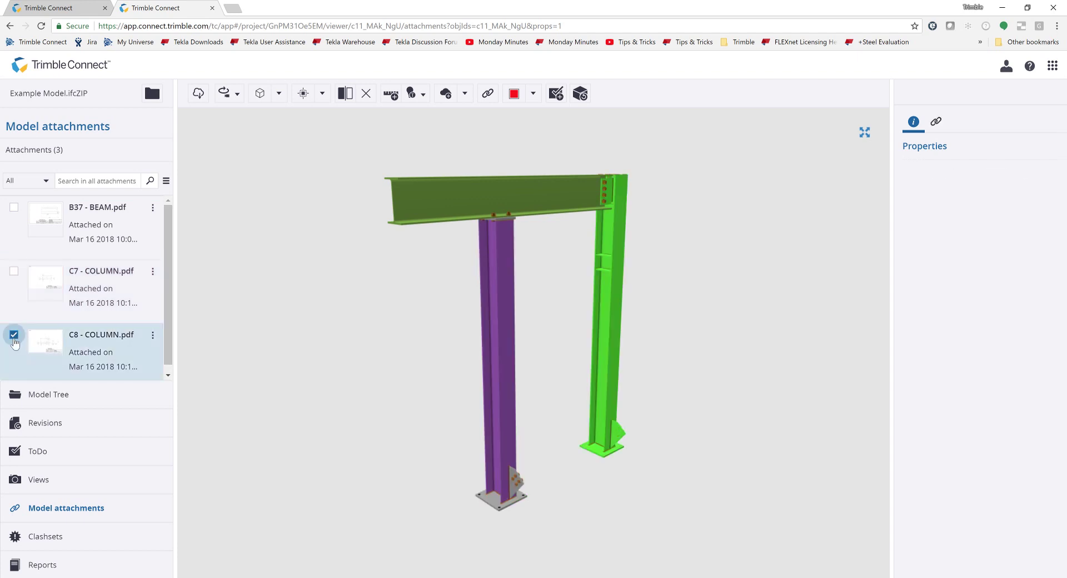
{"action": "left_click", "coordinate": [14, 335]}
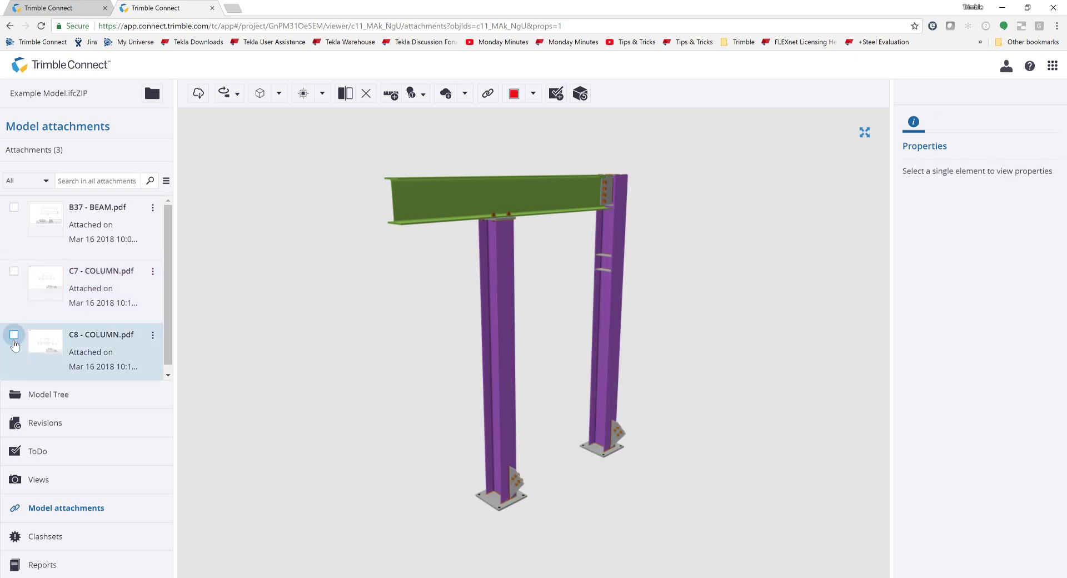
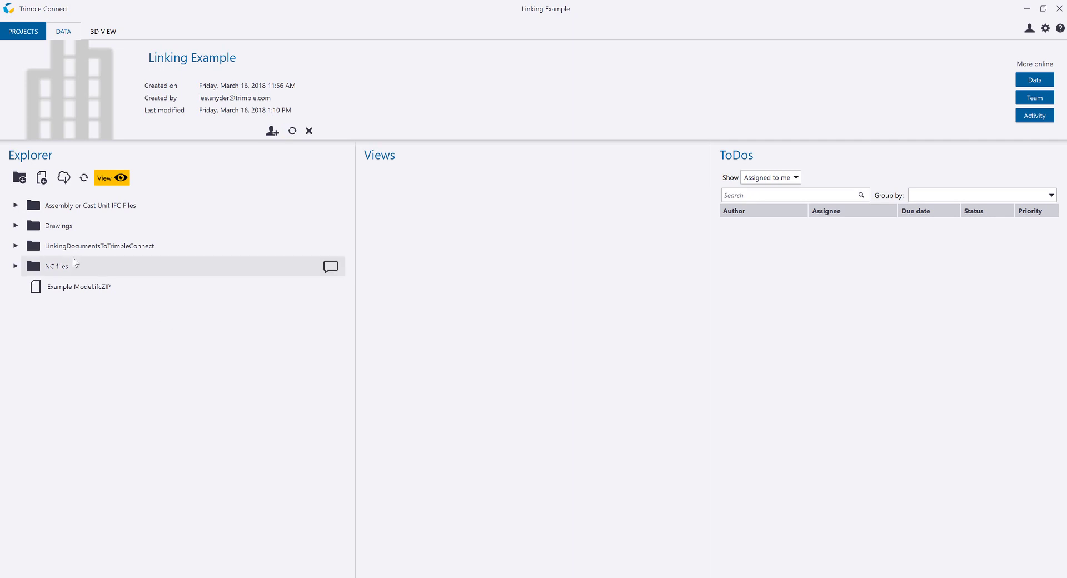
Step: Switch to the Trimble Connect desktop app and open Example Model.ifcZIP from the Linking Example project in 3D
{"action": "left_click", "coordinate": [89, 293]}
{"action": "left_click", "coordinate": [117, 178]}
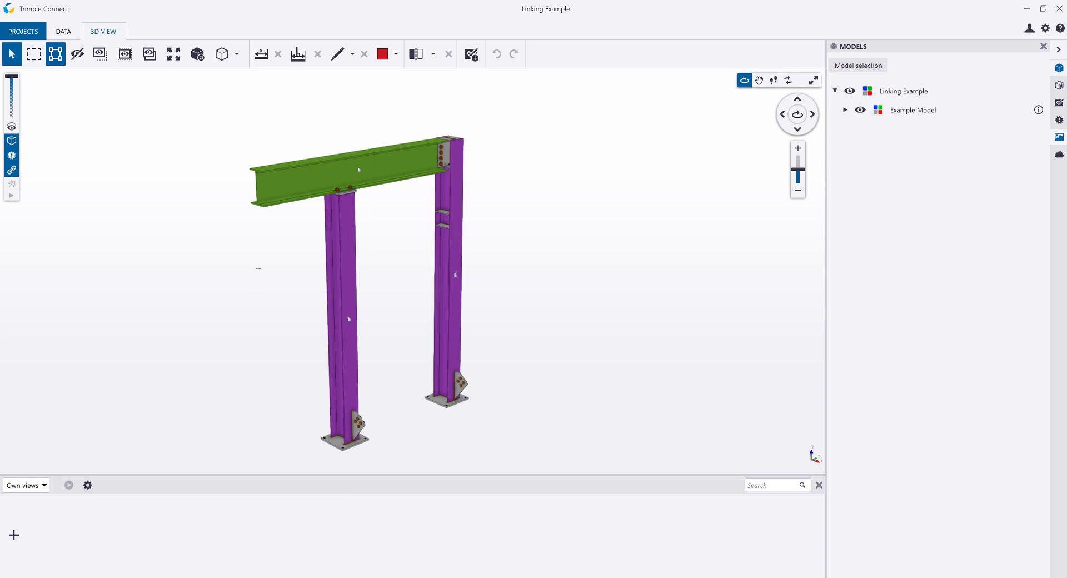
{"action": "scroll", "coordinate": [372, 344], "scroll_direction": "up", "scroll_amount": 2}
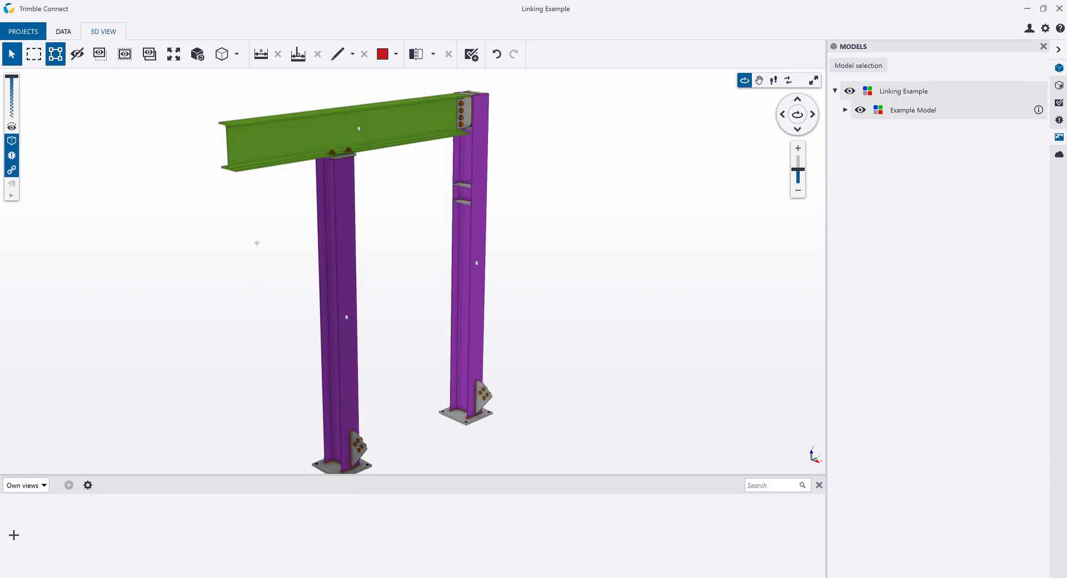
{"action": "scroll", "coordinate": [371, 127], "scroll_direction": "up", "scroll_amount": 4}
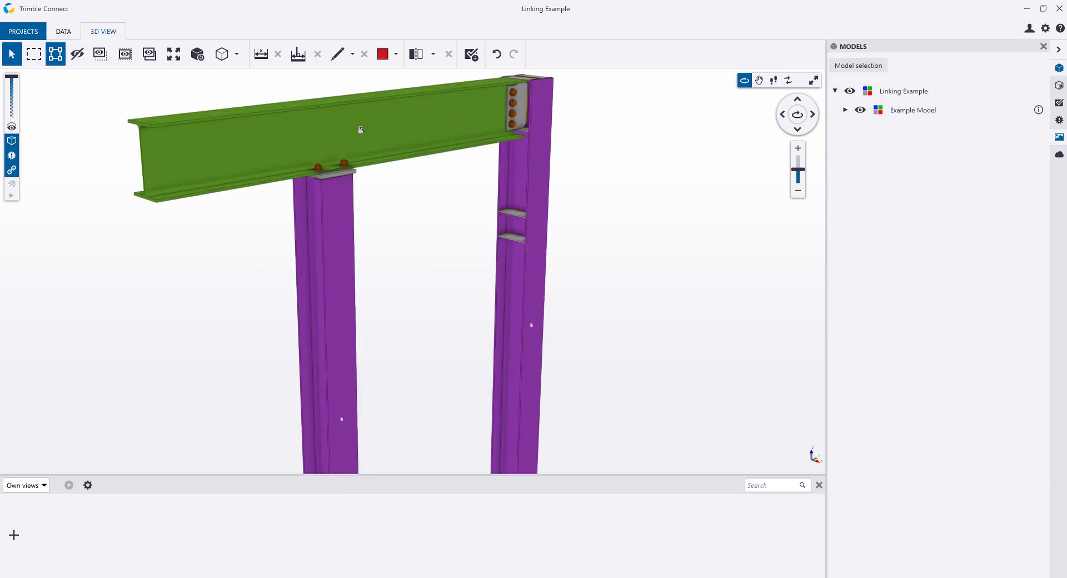
{"action": "scroll", "coordinate": [364, 135], "scroll_direction": "down", "scroll_amount": 5}
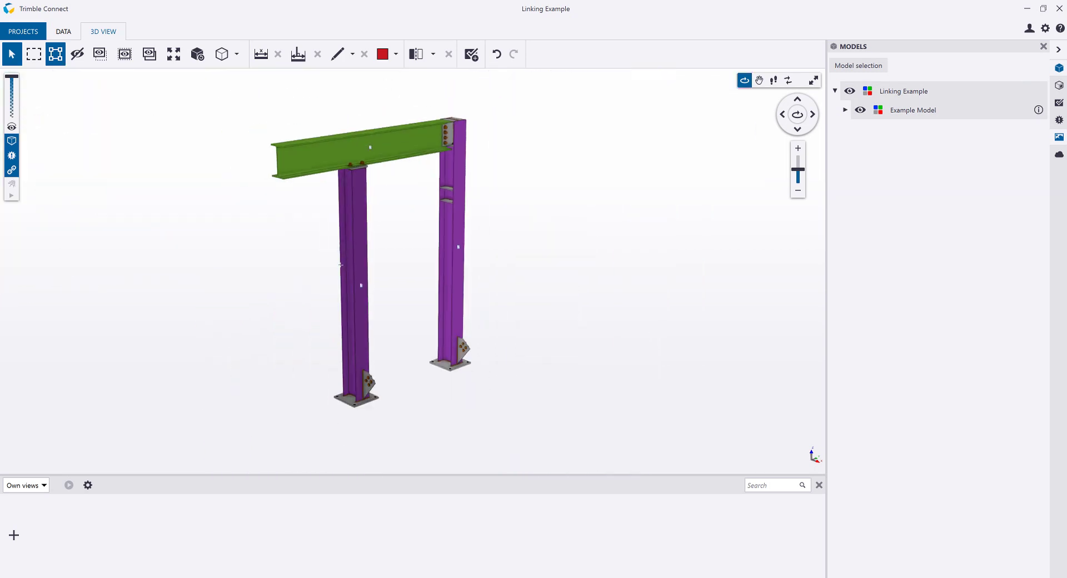
{"action": "scroll", "coordinate": [381, 284], "scroll_direction": "up", "scroll_amount": 1}
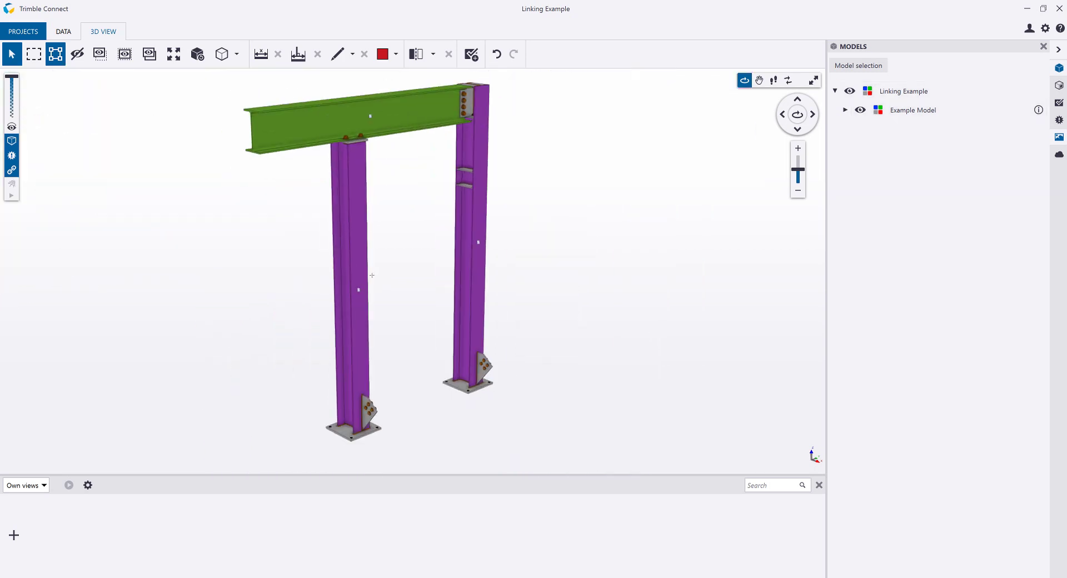
Step: Toggle the link markers, select the column under the beam's free end and view its linked drawing C7 - COLUMN.pdf
{"action": "left_click", "coordinate": [12, 170]}
{"action": "left_click", "coordinate": [12, 171]}
{"action": "left_click", "coordinate": [12, 174]}
{"action": "left_click", "coordinate": [349, 228]}
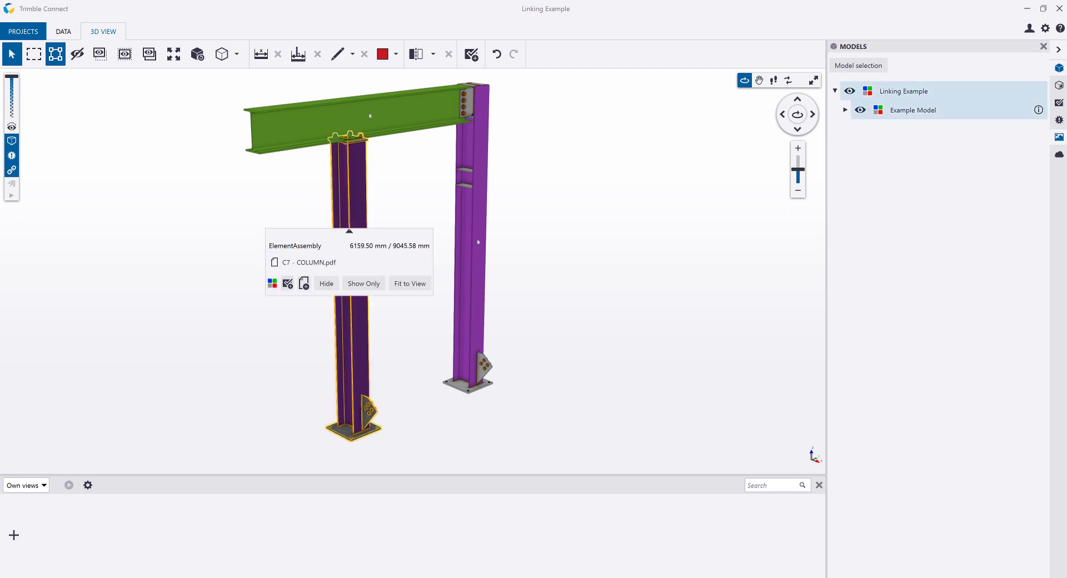
{"action": "left_click", "coordinate": [340, 265]}
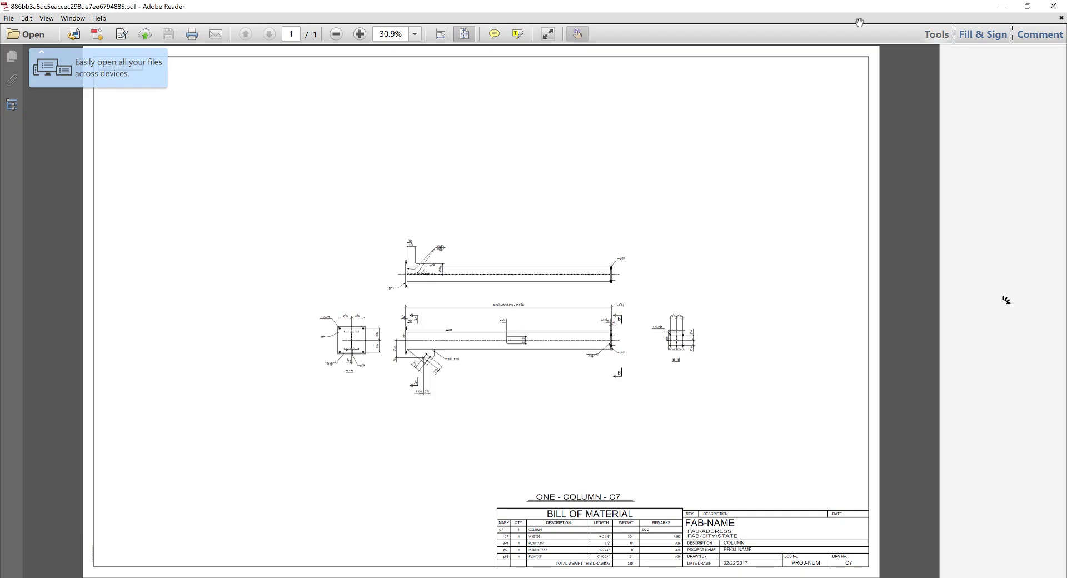
{"action": "left_click", "coordinate": [1055, 7]}
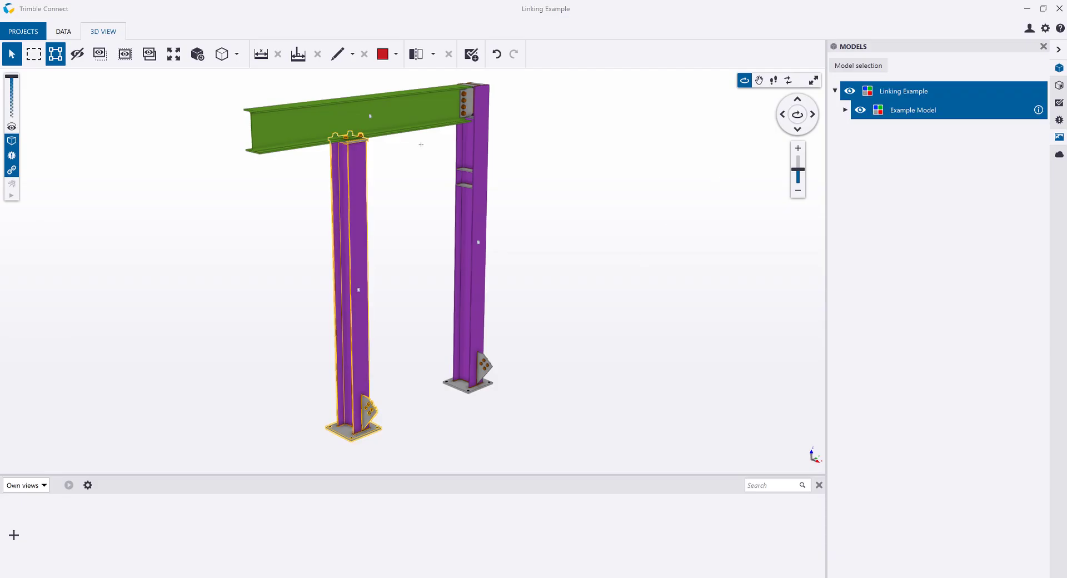
Step: Inspect the object details and linked files of the C7 column and of the C8 column
{"action": "left_click", "coordinate": [350, 229]}
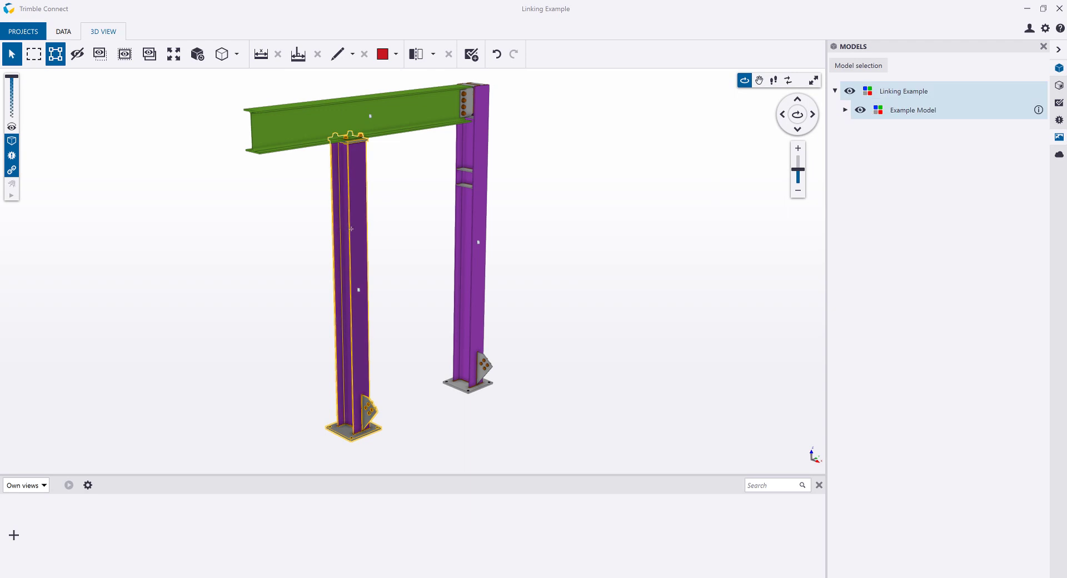
{"action": "mouse_move", "coordinate": [351, 228]}
{"action": "left_click", "coordinate": [333, 250]}
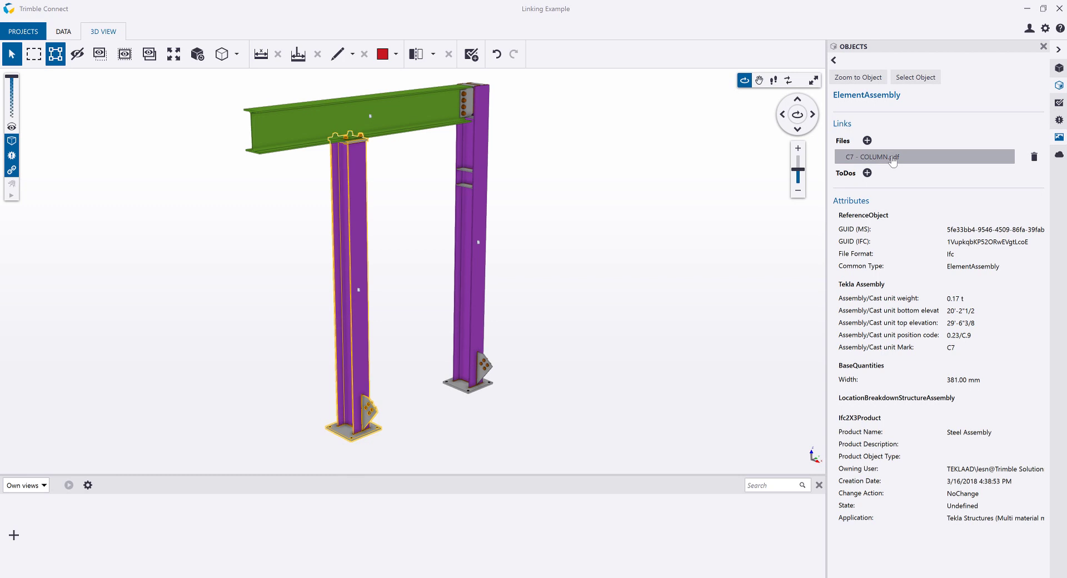
{"action": "left_click", "coordinate": [479, 205]}
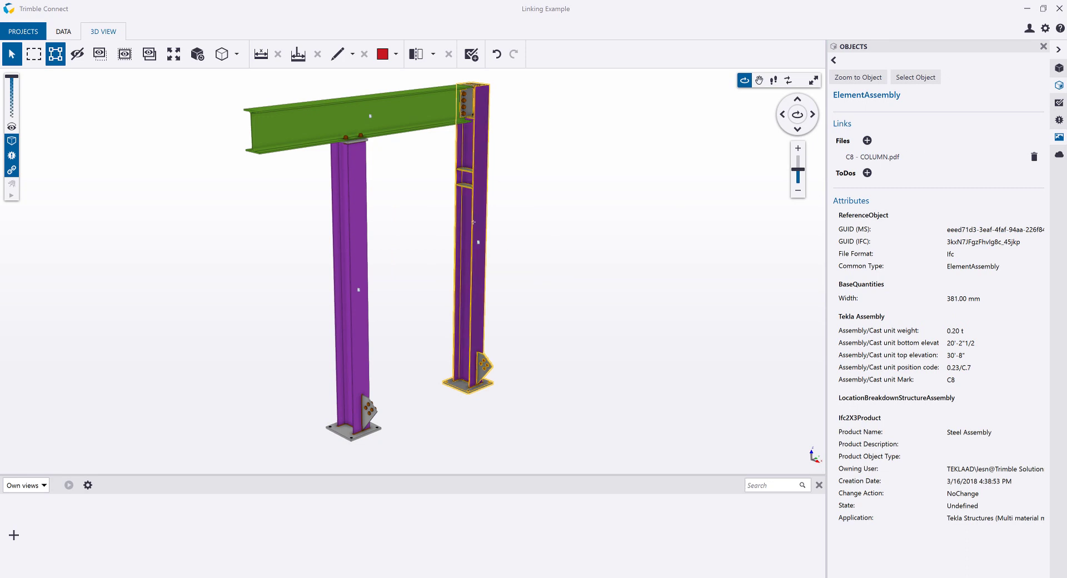
{"action": "mouse_move", "coordinate": [472, 221]}
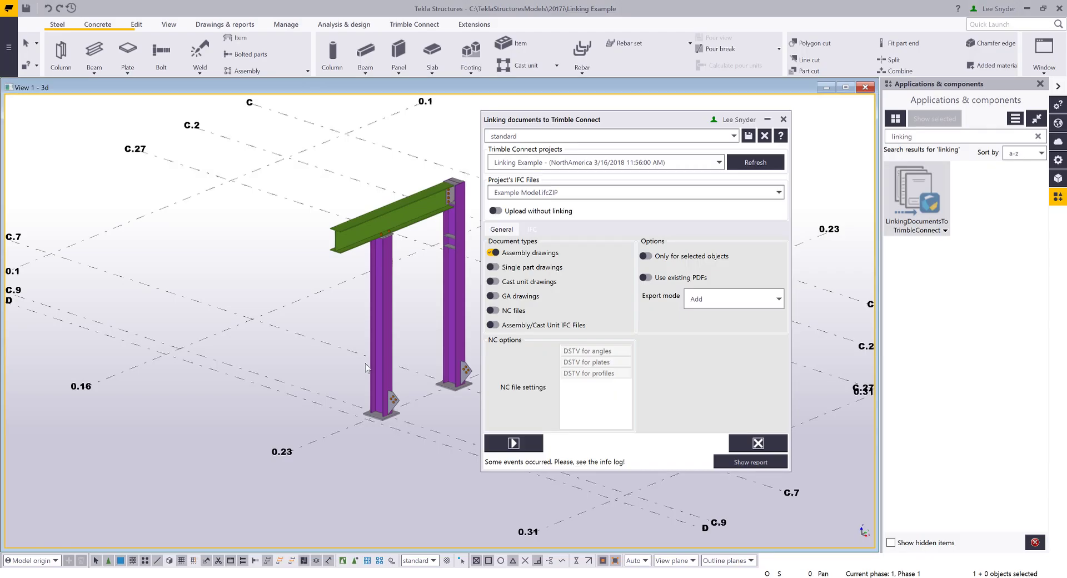
Step: Switch to Tekla Structures and save and link single part drawings and NC files instead of assembly drawings, using DSTV for angles, plates and profiles
{"action": "left_click", "coordinate": [493, 253]}
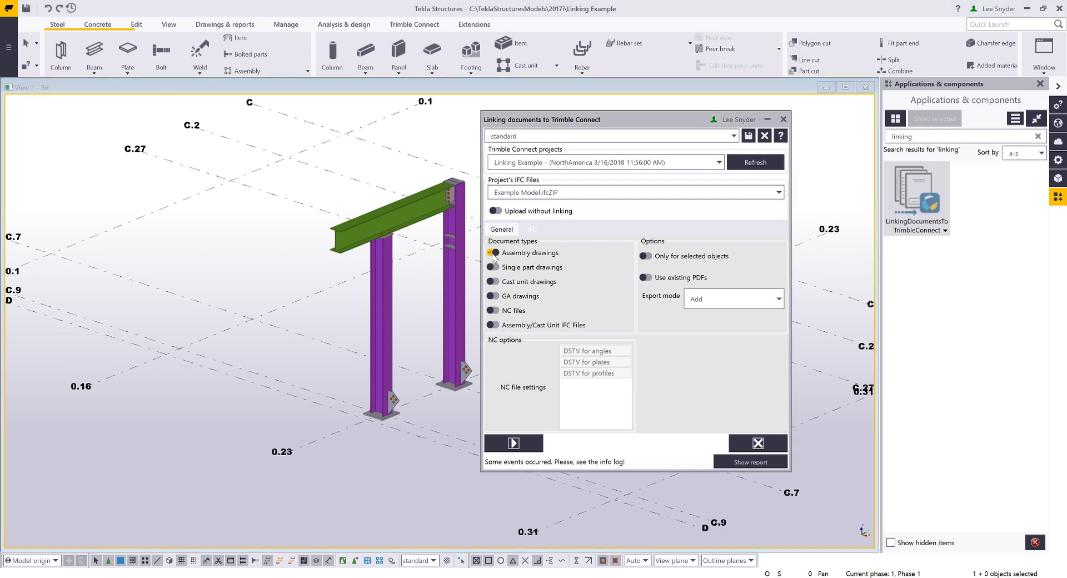
{"action": "left_click", "coordinate": [493, 326]}
{"action": "left_click", "coordinate": [493, 325]}
{"action": "left_click", "coordinate": [493, 311]}
{"action": "left_click_drag", "start_coordinate": [592, 354], "coordinate": [593, 373]}
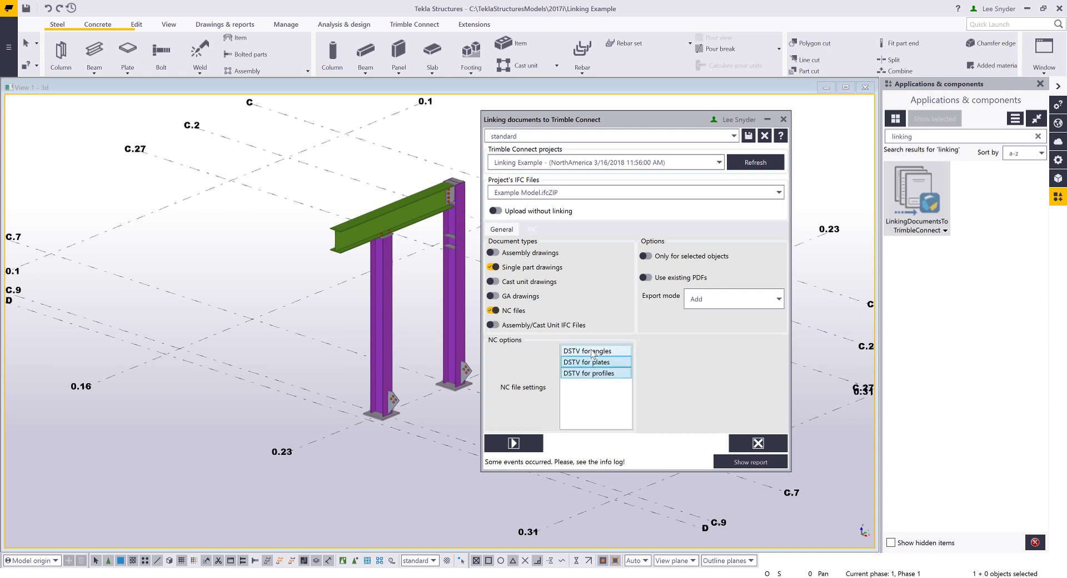
{"action": "left_click", "coordinate": [514, 445]}
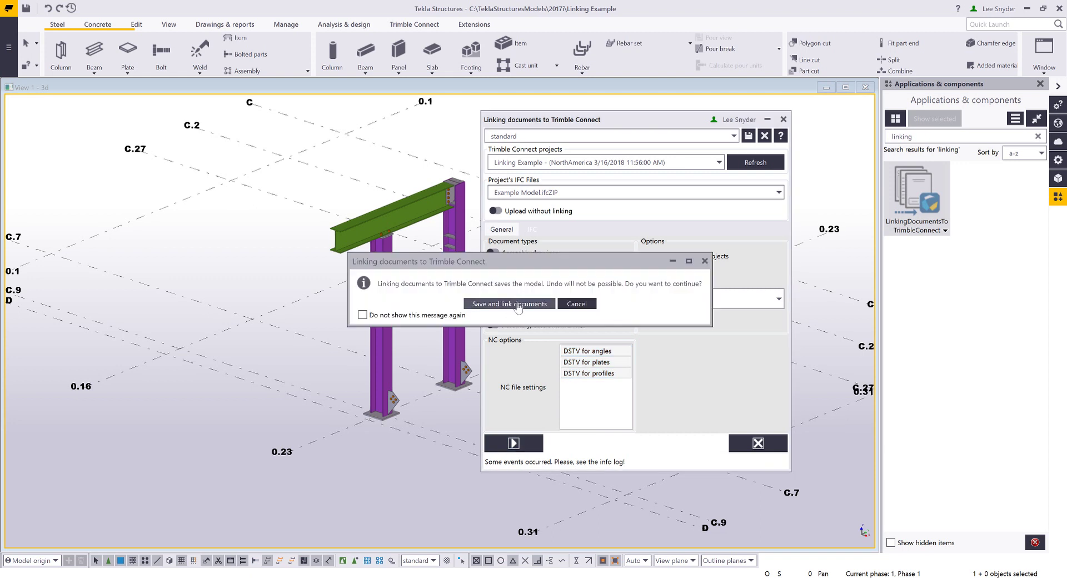
{"action": "left_click", "coordinate": [518, 304]}
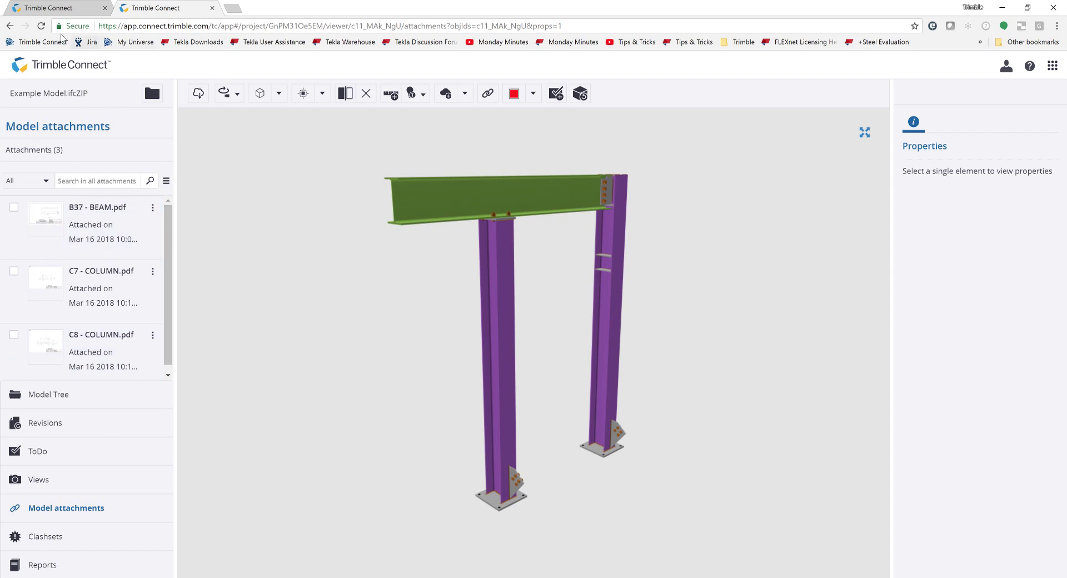
Step: Reload the Example Model viewer in the browser and refresh the Linking Example project data in the Trimble Connect desktop app
{"action": "left_click", "coordinate": [40, 27]}
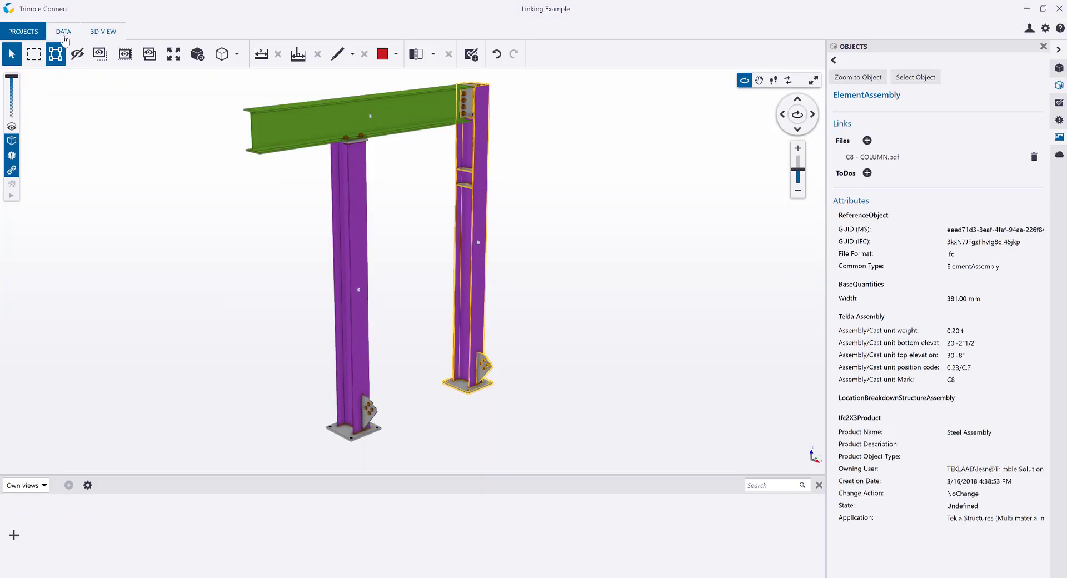
{"action": "left_click", "coordinate": [65, 32]}
{"action": "left_click", "coordinate": [292, 131]}
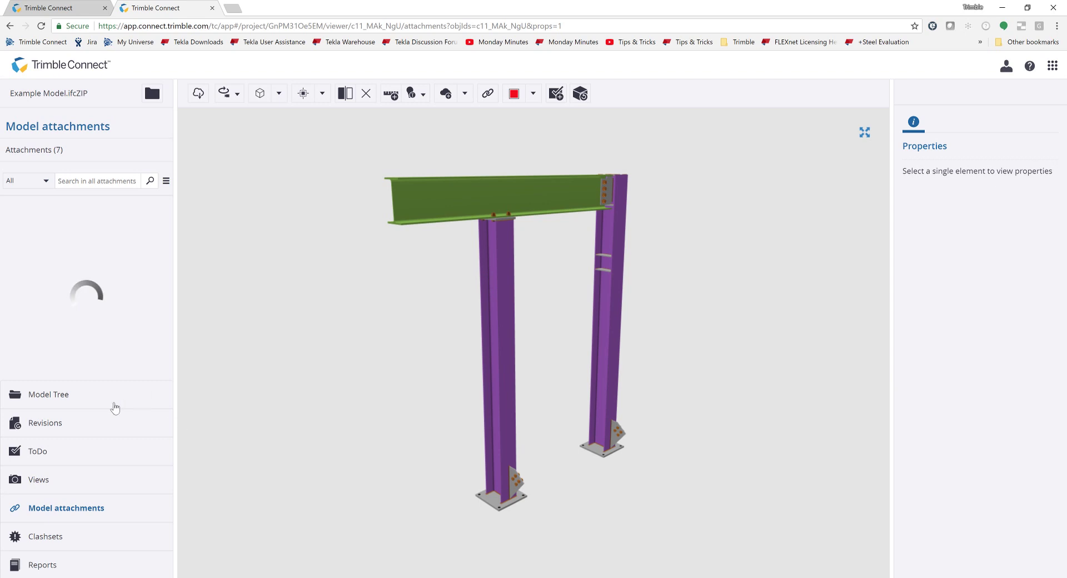
Step: Switch to the browser viewer, select the base plate of the front column and view its object attachments
{"action": "left_click", "coordinate": [66, 394]}
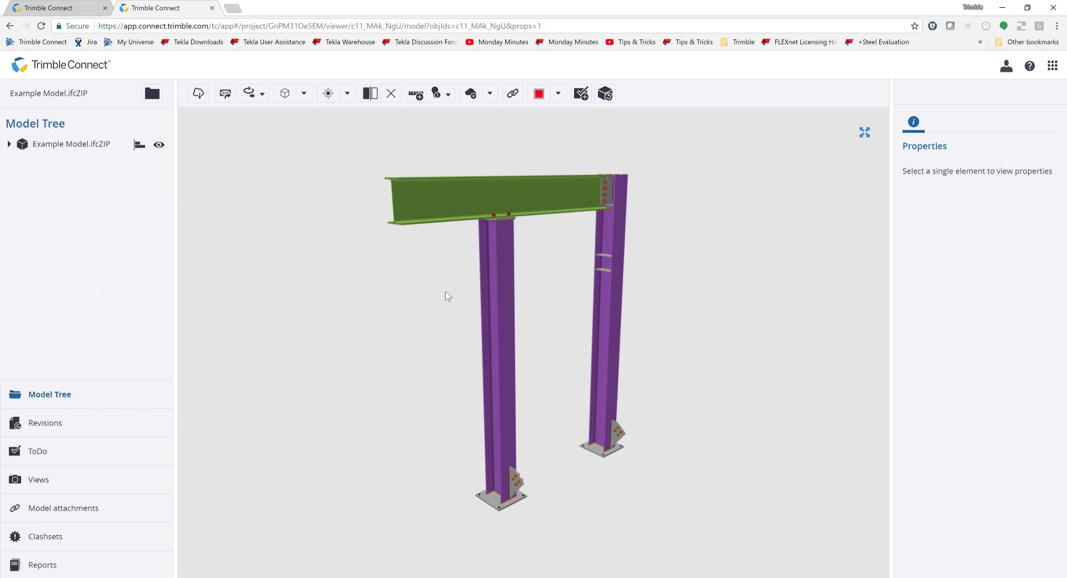
{"action": "left_click", "coordinate": [502, 306]}
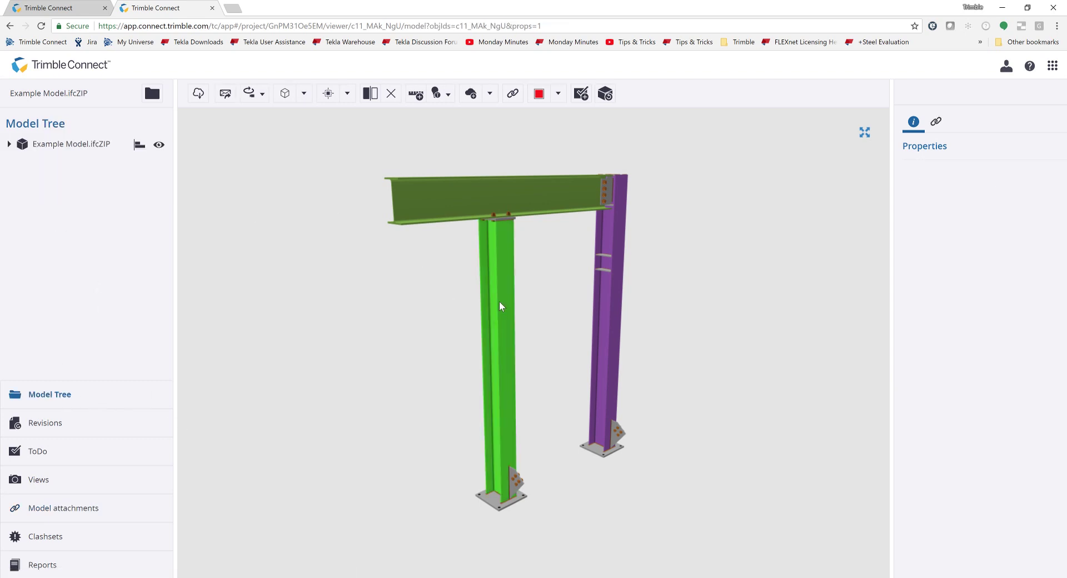
{"action": "scroll", "coordinate": [520, 512], "scroll_direction": "up", "scroll_amount": 10}
{"action": "scroll", "coordinate": [542, 491], "scroll_direction": "down", "scroll_amount": 10}
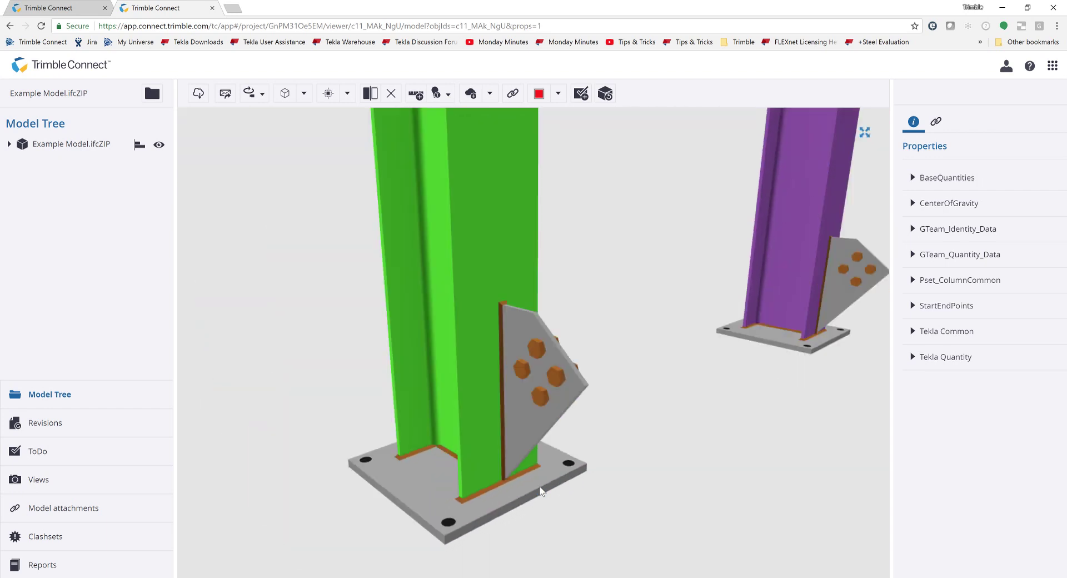
{"action": "left_click", "coordinate": [542, 489]}
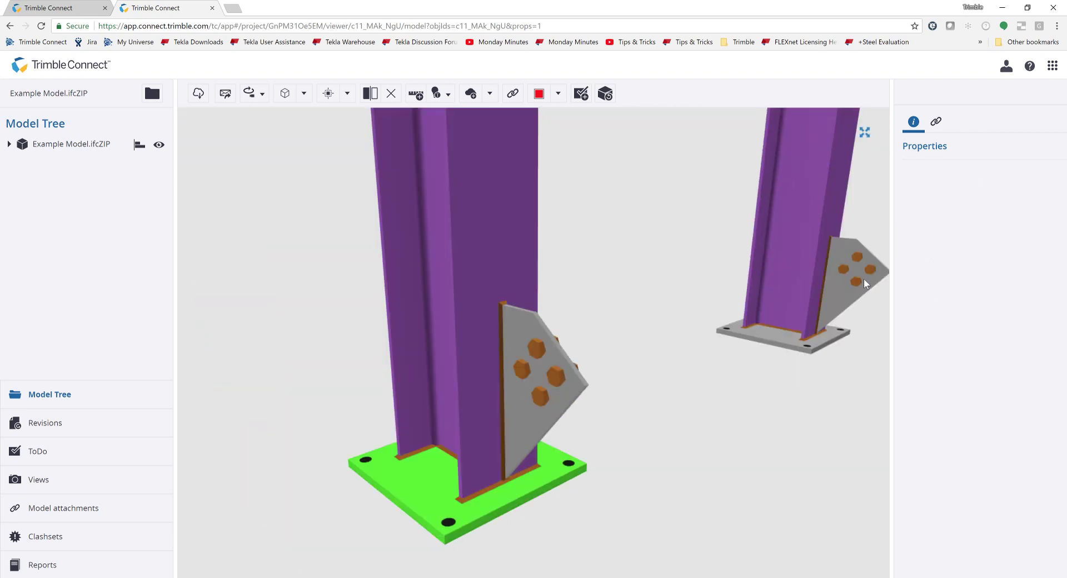
{"action": "left_click", "coordinate": [935, 123]}
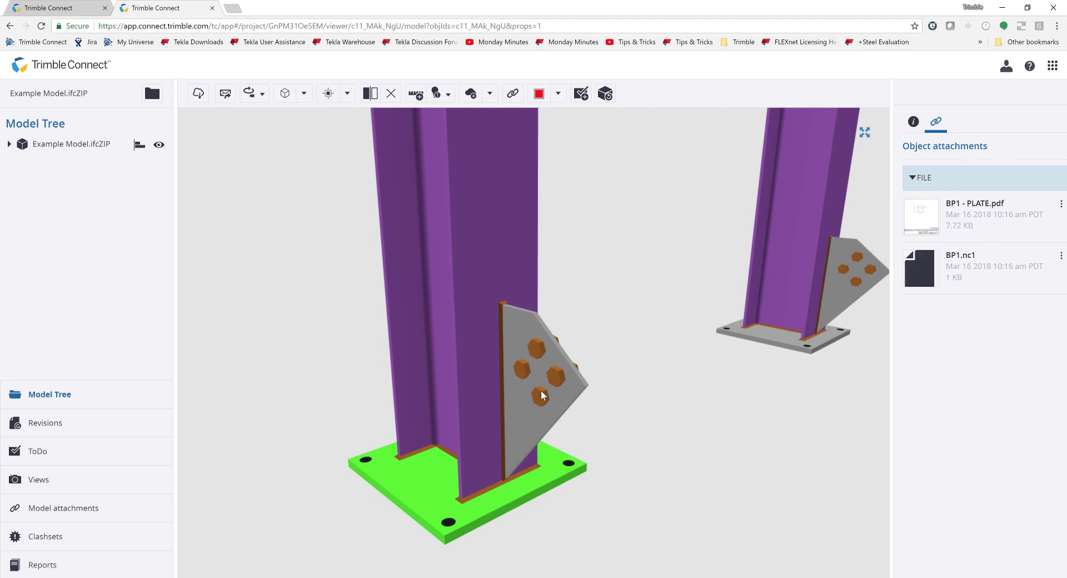
Step: Select the bolted gusset plate at the front column's base and view its object attachments
{"action": "left_click", "coordinate": [565, 400]}
{"action": "left_click", "coordinate": [937, 122]}
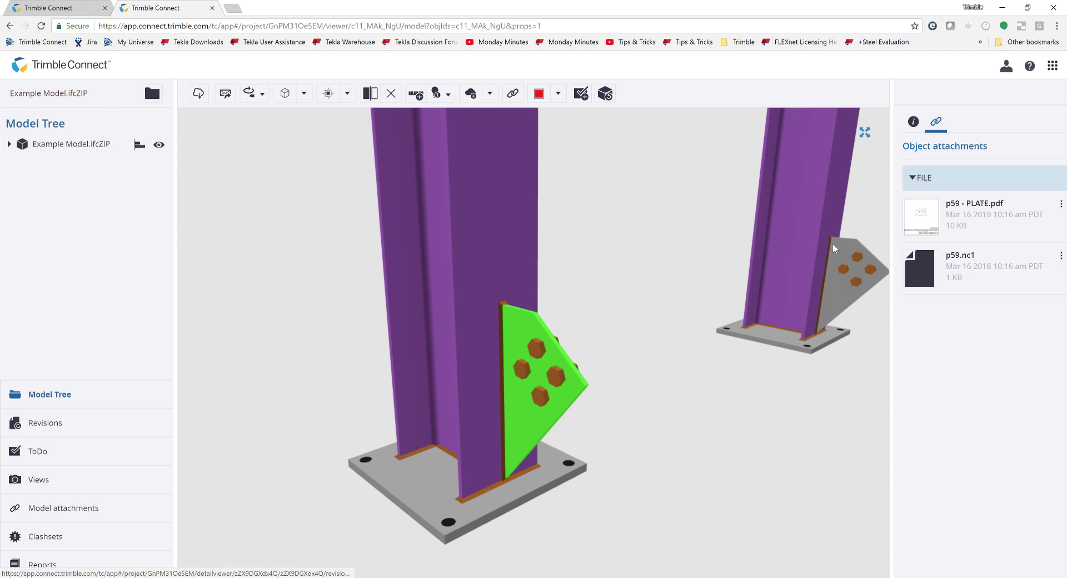
{"action": "scroll", "coordinate": [625, 349], "scroll_direction": "down", "scroll_amount": 4}
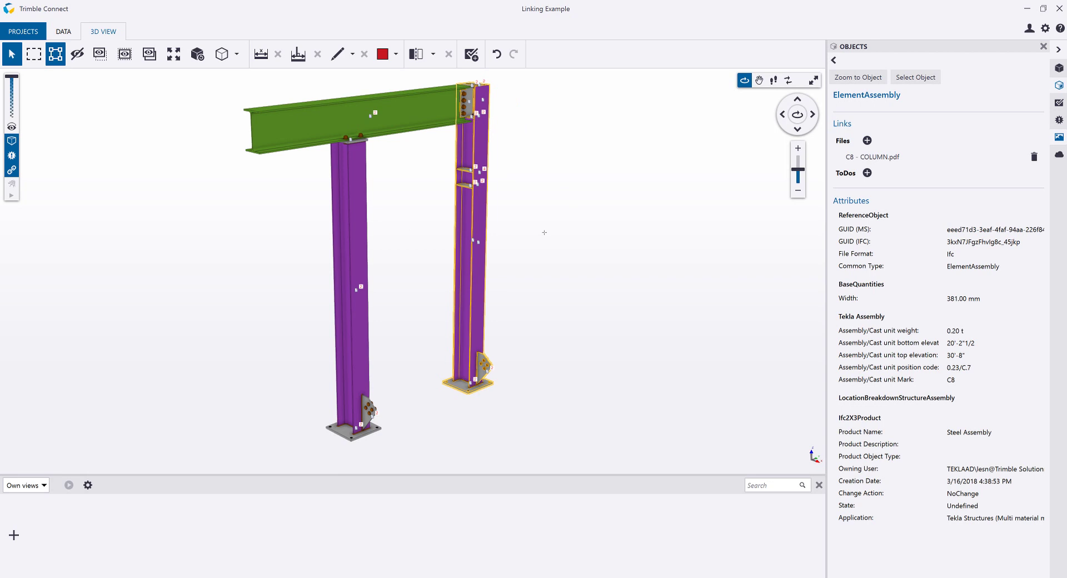
Step: Switch to the Trimble Connect desktop app, turn off assembly selection and inspect the files linked to the C8 column's upper stiffener plate
{"action": "scroll", "coordinate": [477, 211], "scroll_direction": "up", "scroll_amount": 3}
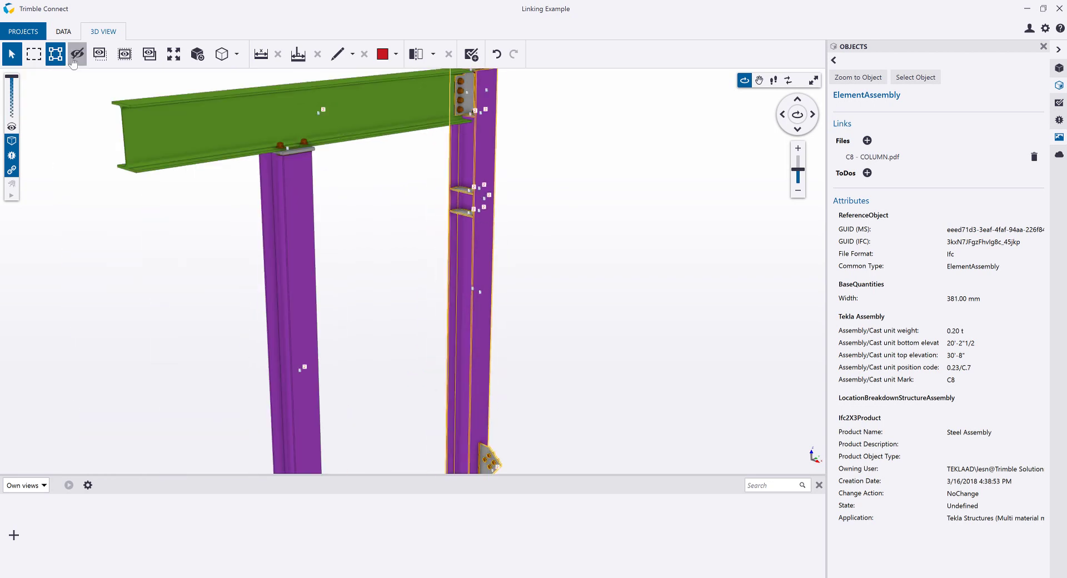
{"action": "left_click", "coordinate": [55, 56]}
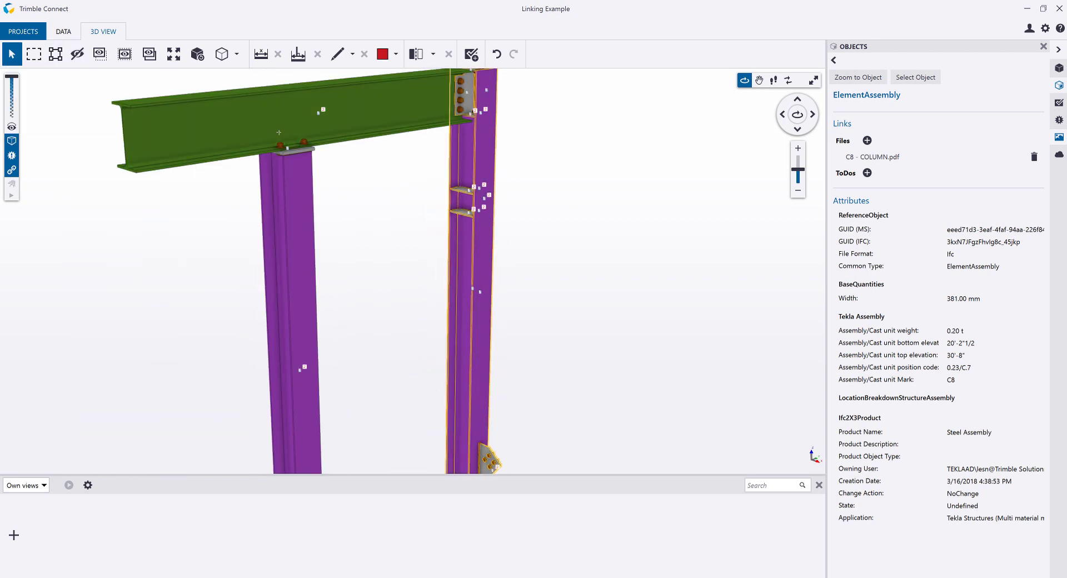
{"action": "double_click", "coordinate": [462, 189]}
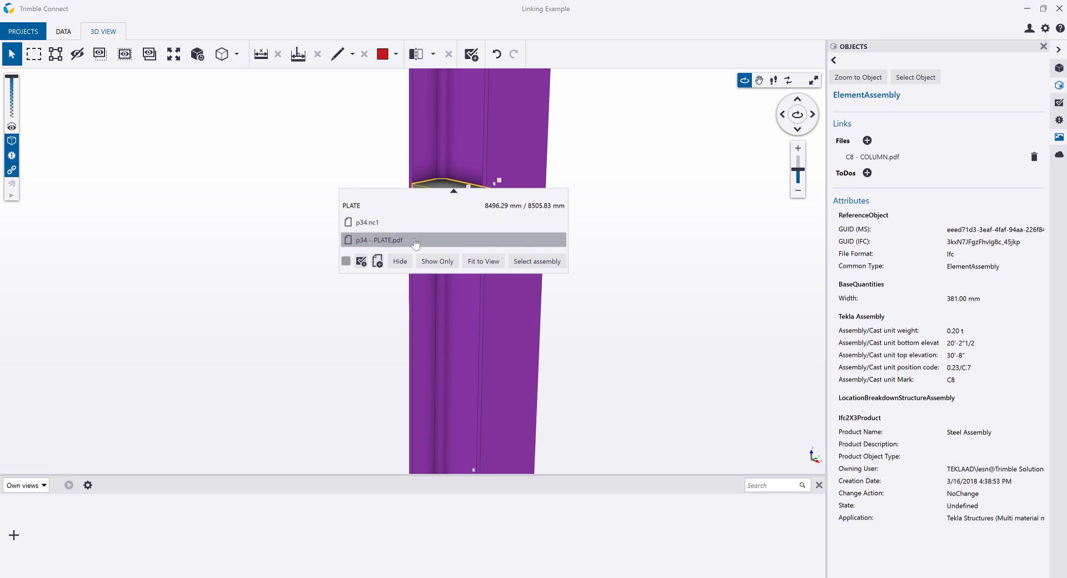
{"action": "left_click", "coordinate": [419, 205]}
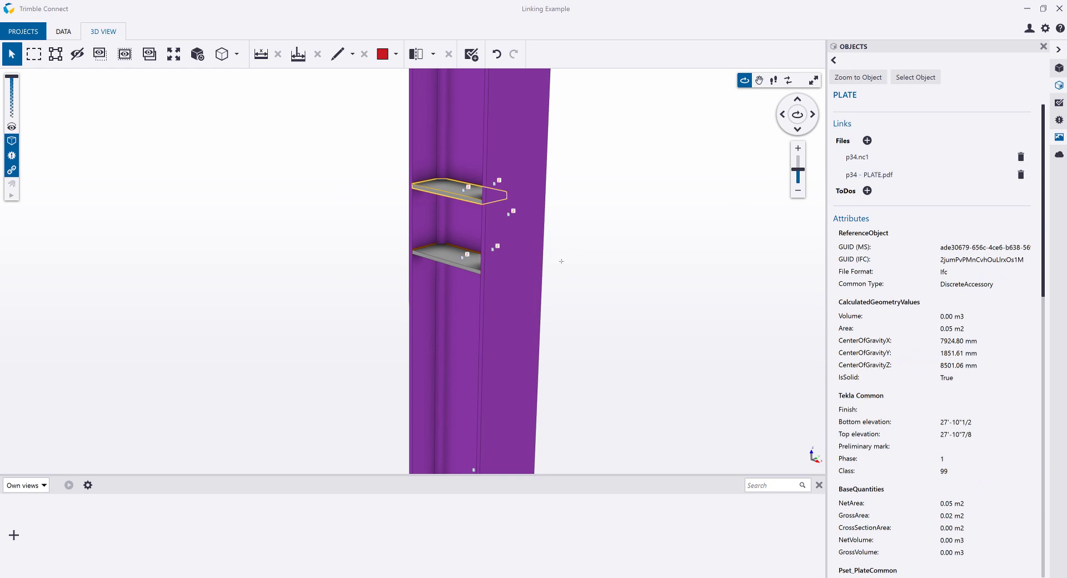
{"action": "scroll", "coordinate": [562, 261], "scroll_direction": "down", "scroll_amount": 5}
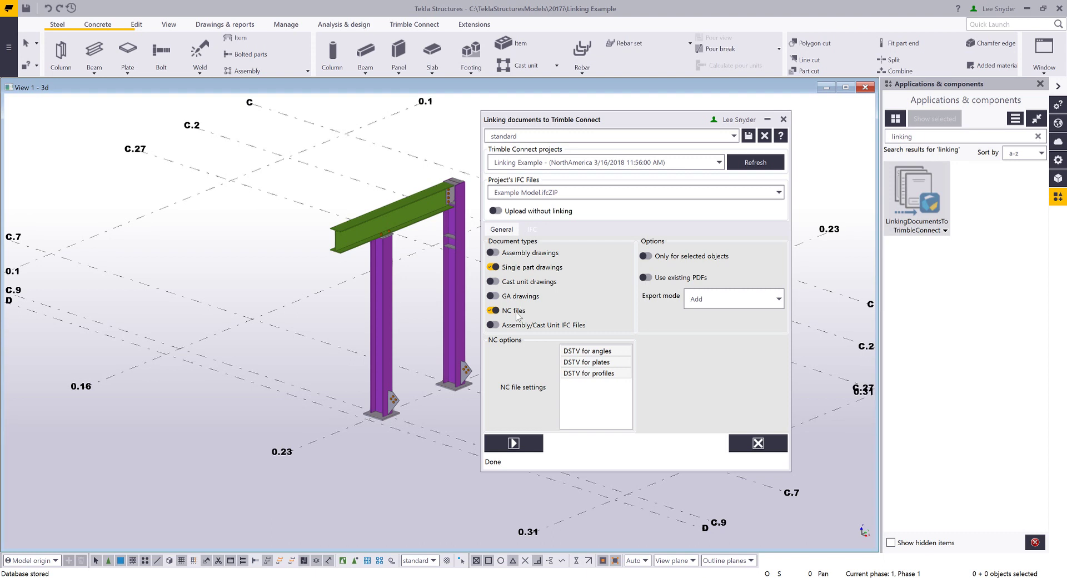
Step: Turn off NC files and single part drawings and turn on assembly drawings as the only document type to link
{"action": "left_click", "coordinate": [493, 310]}
{"action": "left_click", "coordinate": [494, 267]}
{"action": "left_click", "coordinate": [494, 253]}
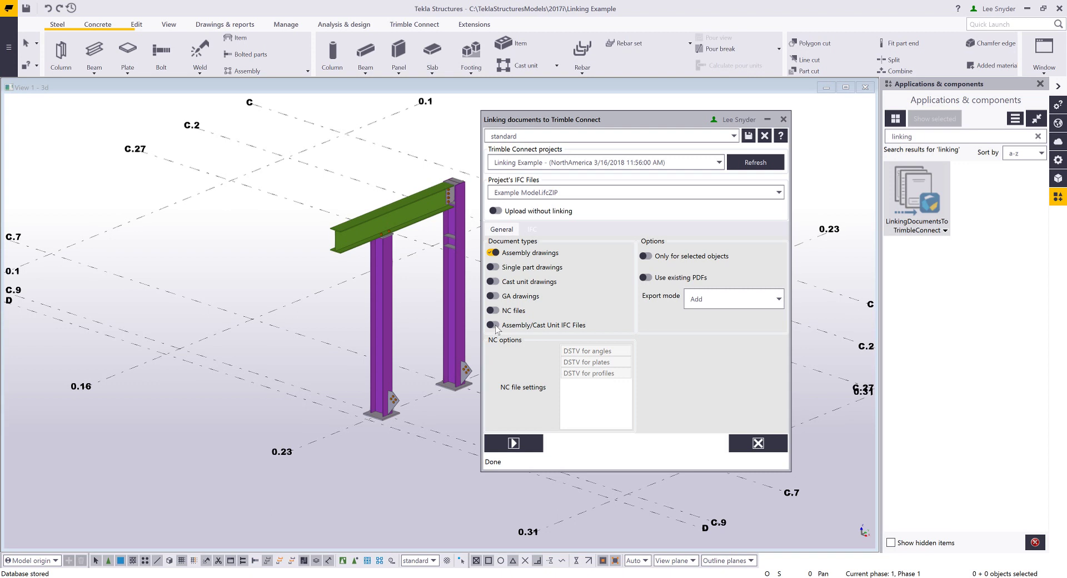
Step: Set the export mode to Reset and run the document linking, agreeing to save the model
{"action": "left_click", "coordinate": [735, 299]}
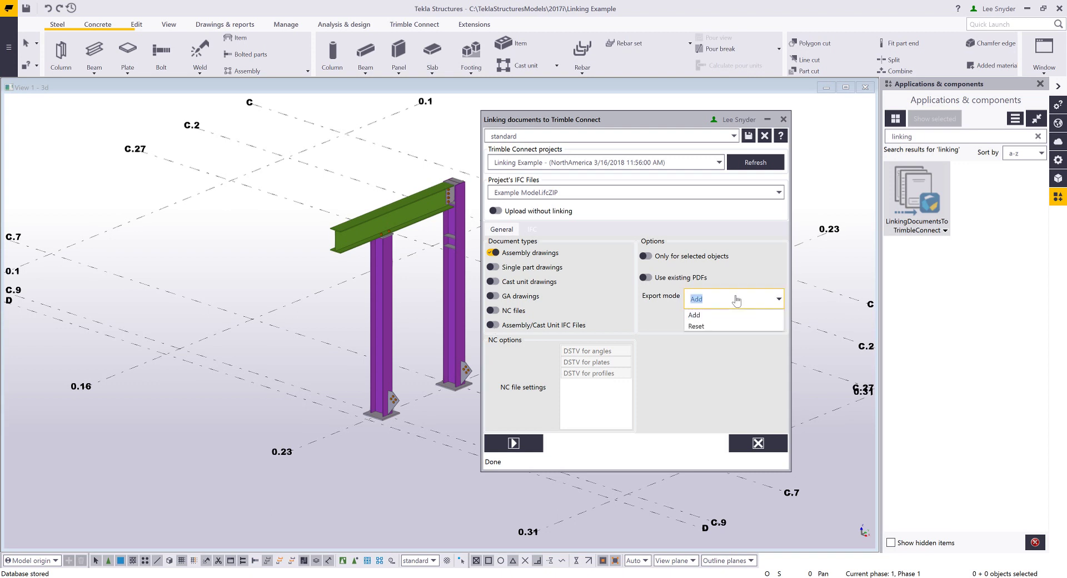
{"action": "left_click", "coordinate": [695, 327]}
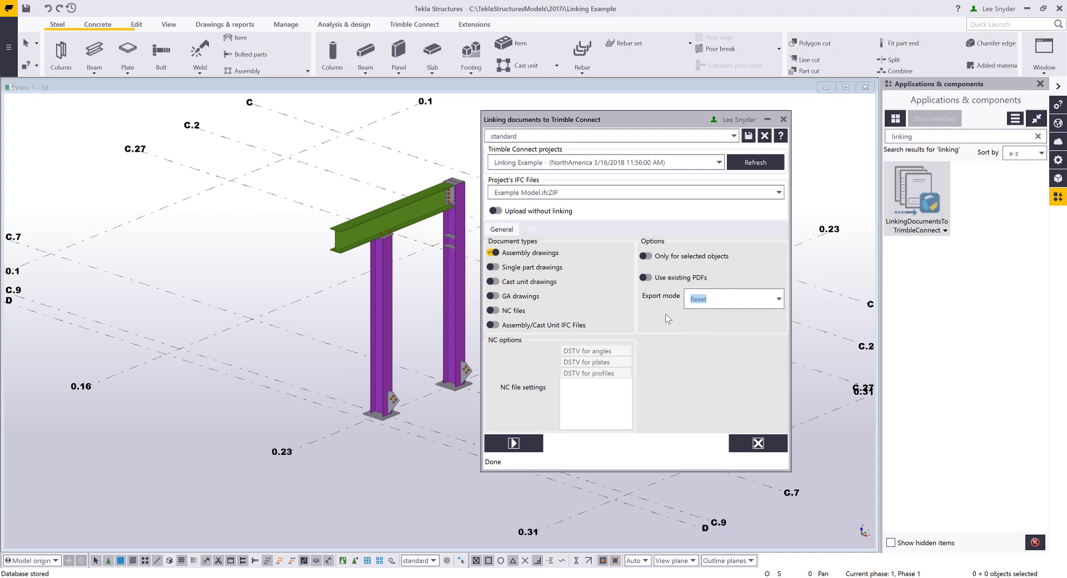
{"action": "left_click", "coordinate": [517, 443]}
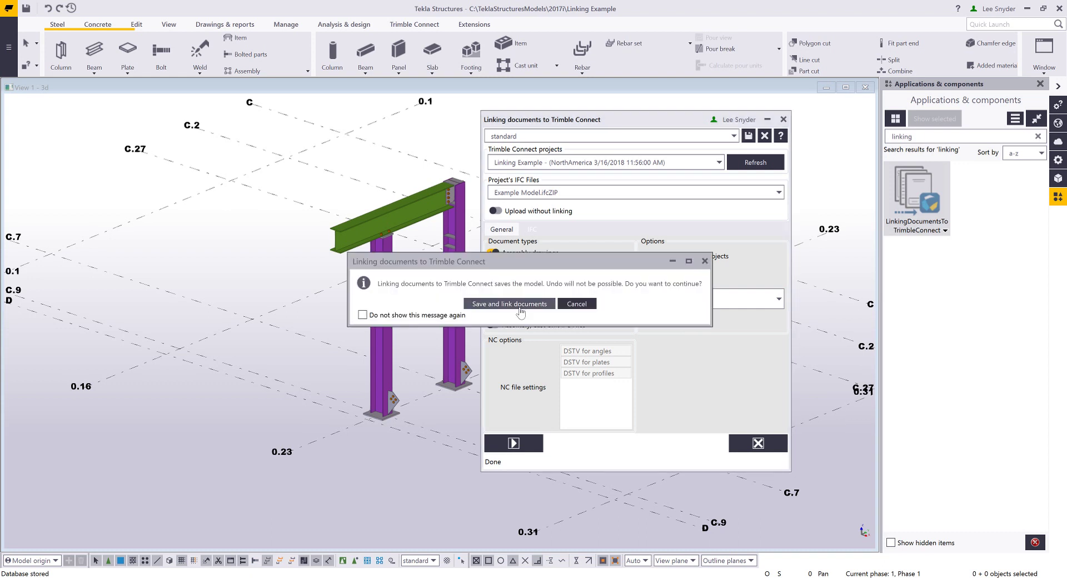
{"action": "left_click", "coordinate": [509, 304]}
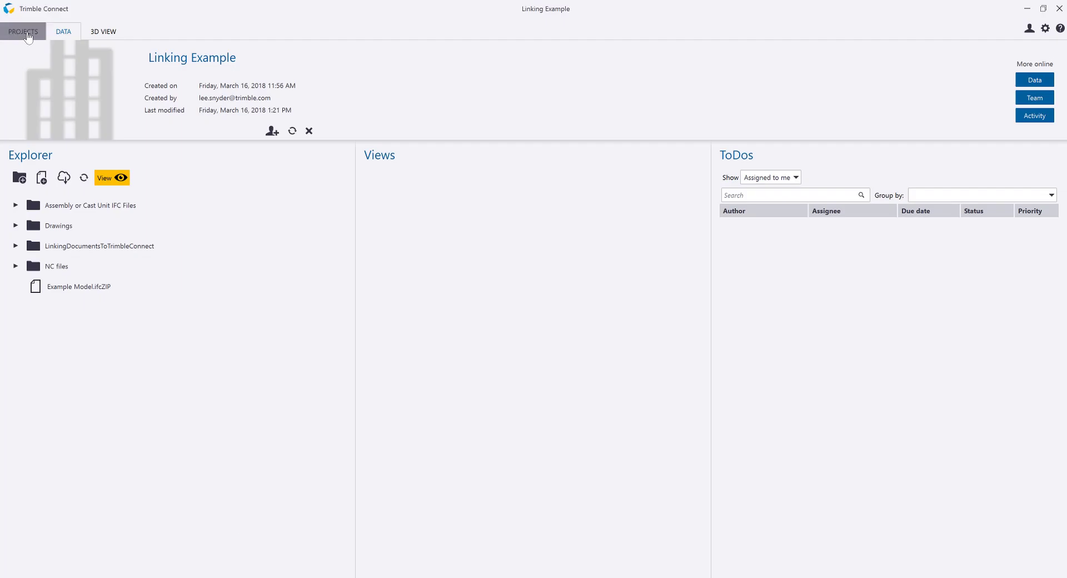
Step: In the Trimble Connect desktop app, open Steel Model.ifc of the Platform_New project in 3D and hide its attachment markers
{"action": "left_click", "coordinate": [23, 32]}
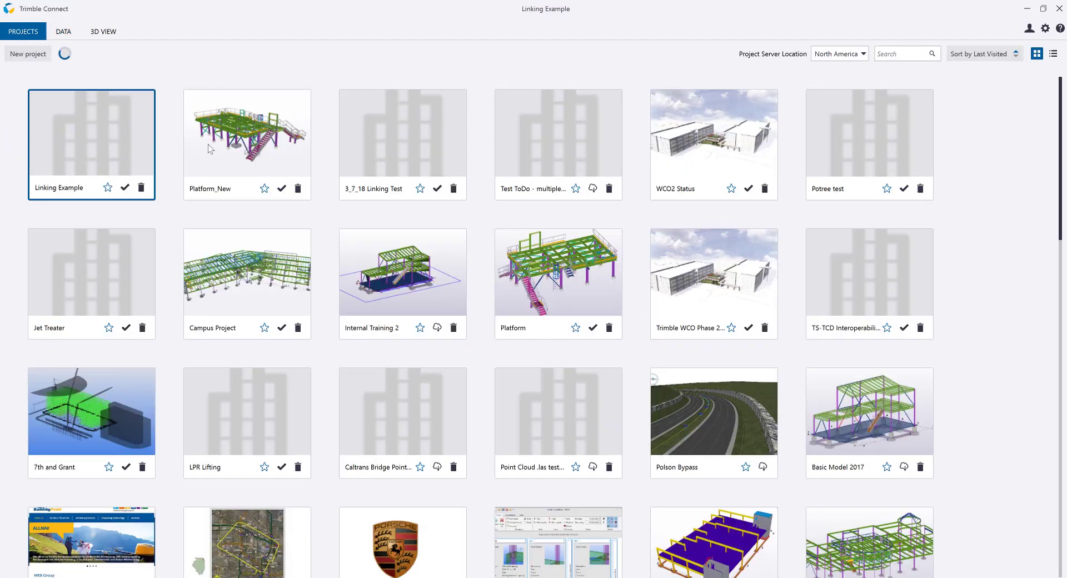
{"action": "left_click", "coordinate": [192, 181]}
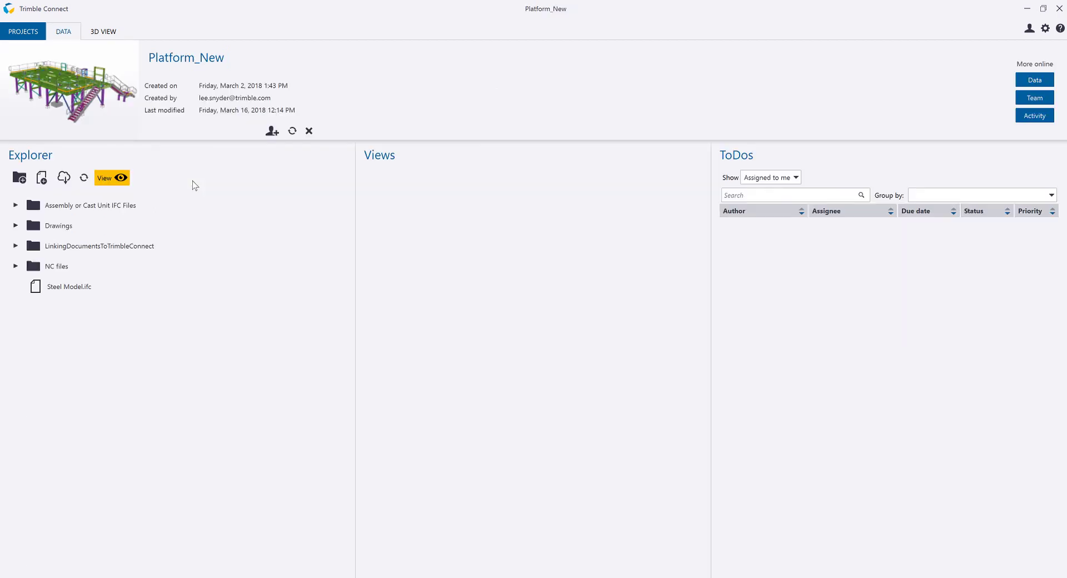
{"action": "left_click", "coordinate": [70, 288]}
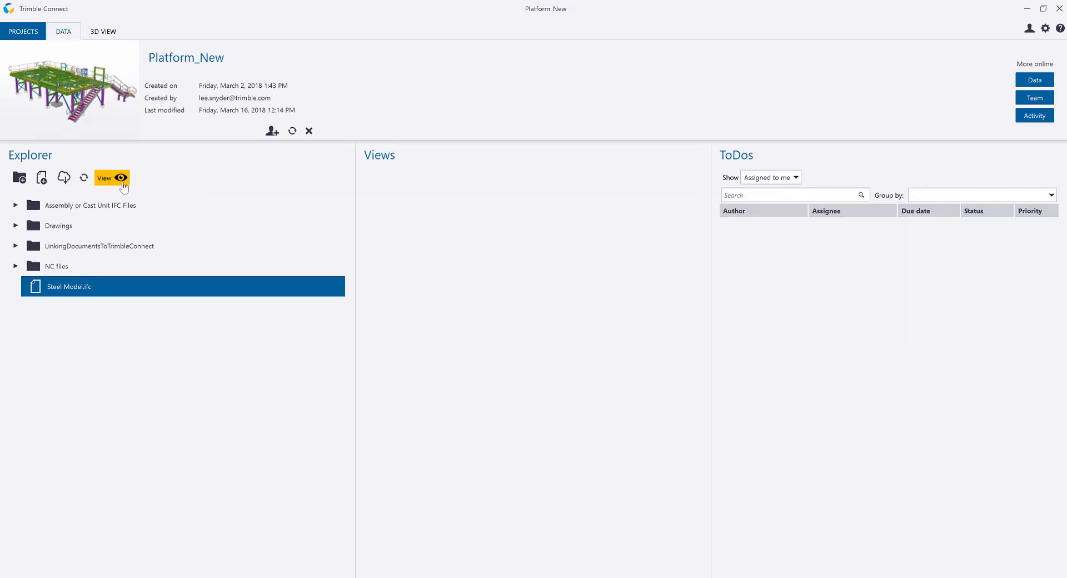
{"action": "left_click", "coordinate": [122, 183]}
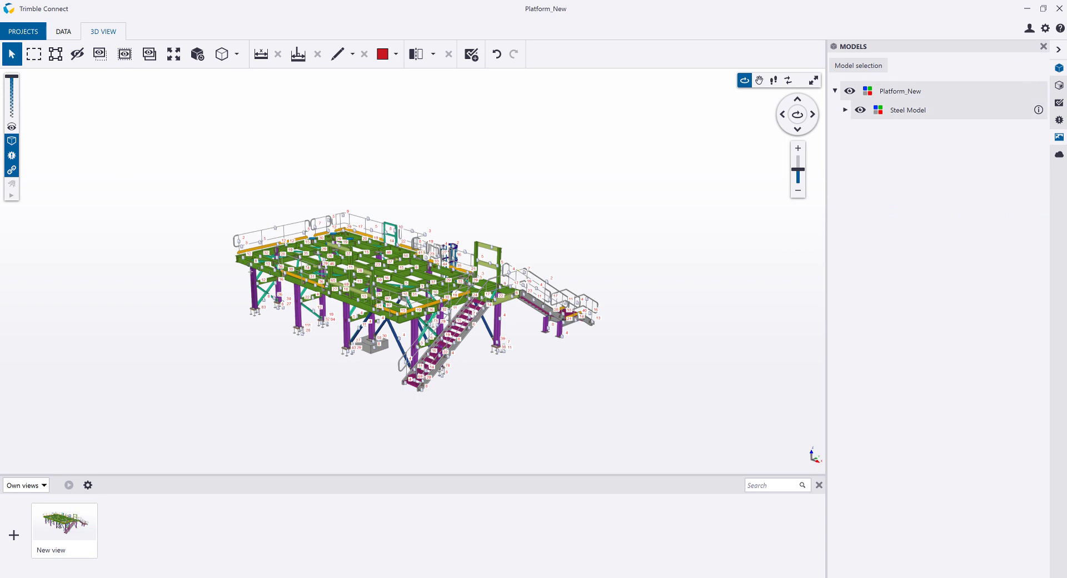
{"action": "scroll", "coordinate": [267, 295], "scroll_direction": "up", "scroll_amount": 5}
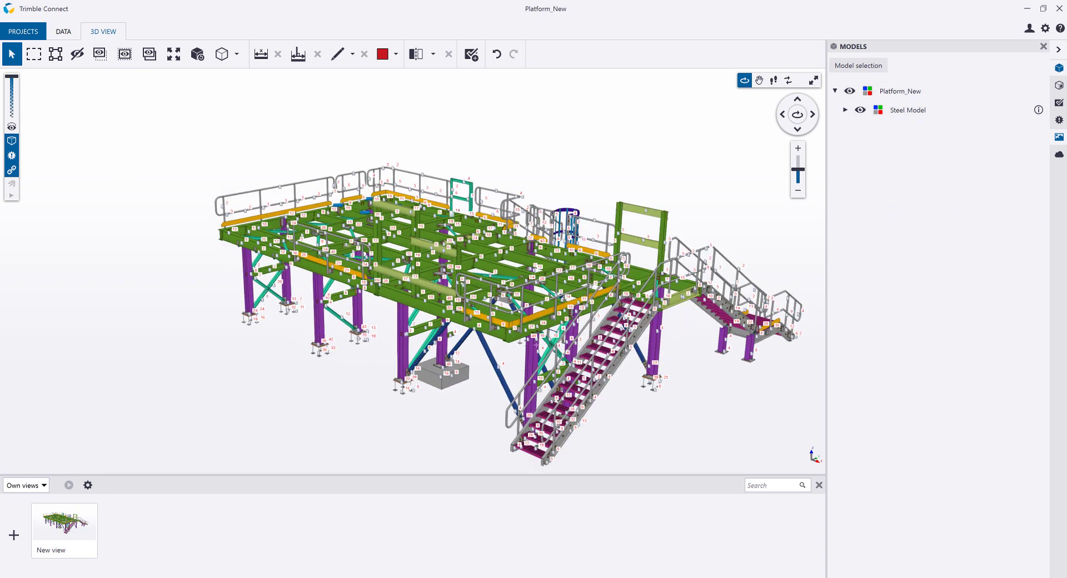
{"action": "left_click", "coordinate": [12, 170]}
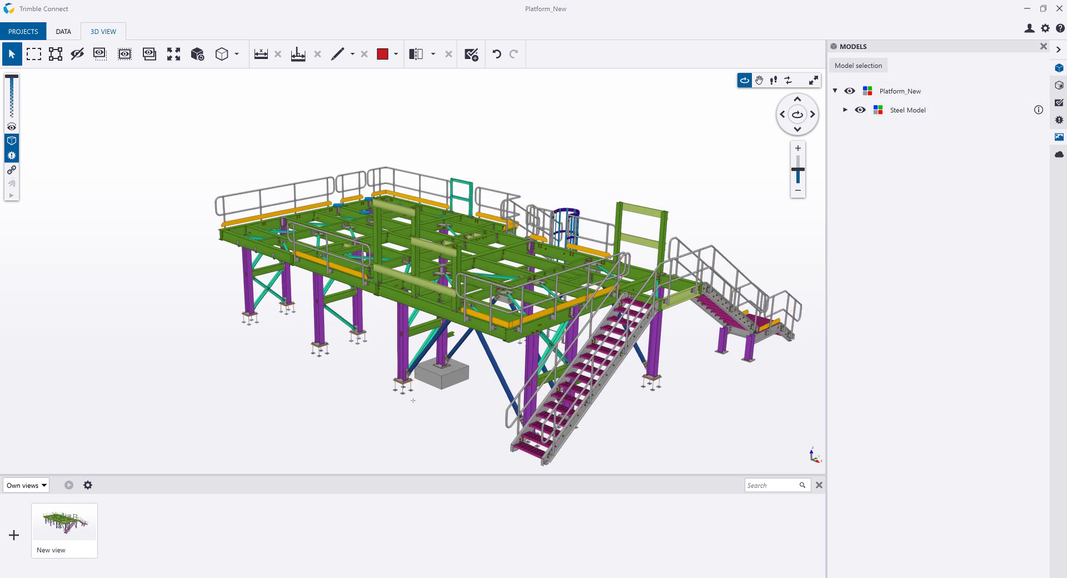
Step: Select the base plate of the column beside the concrete footing, then the column itself to inspect its linked files
{"action": "scroll", "coordinate": [399, 383], "scroll_direction": "up", "scroll_amount": 3}
{"action": "scroll", "coordinate": [399, 382], "scroll_direction": "up", "scroll_amount": 5}
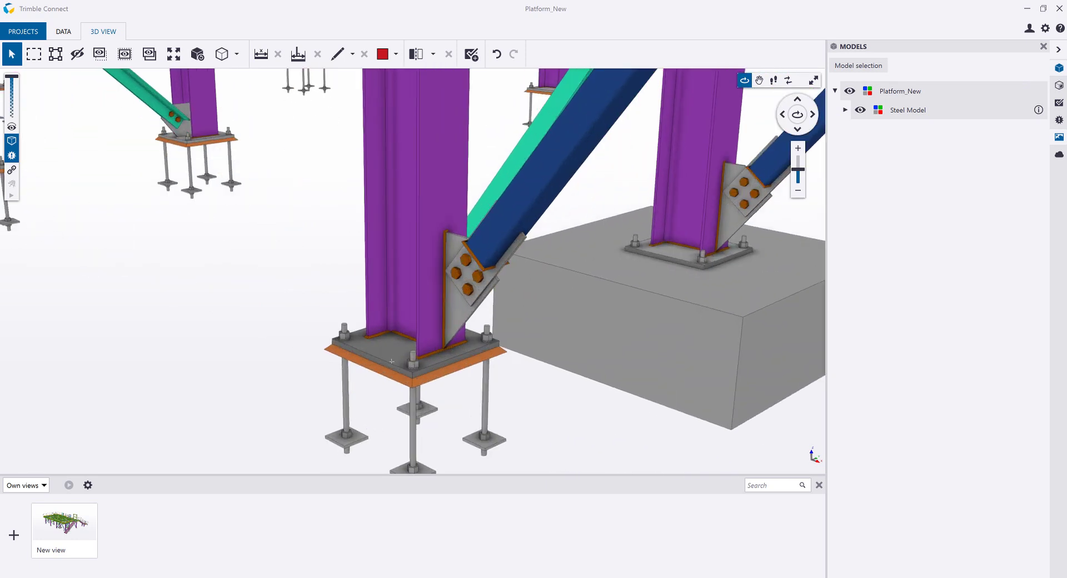
{"action": "left_click", "coordinate": [392, 359]}
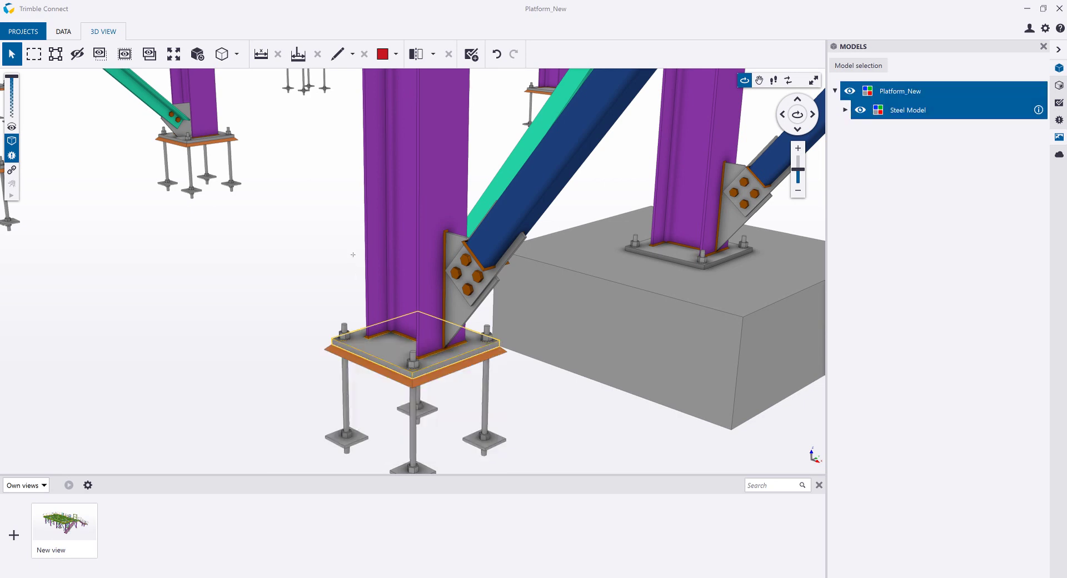
{"action": "left_click", "coordinate": [417, 226]}
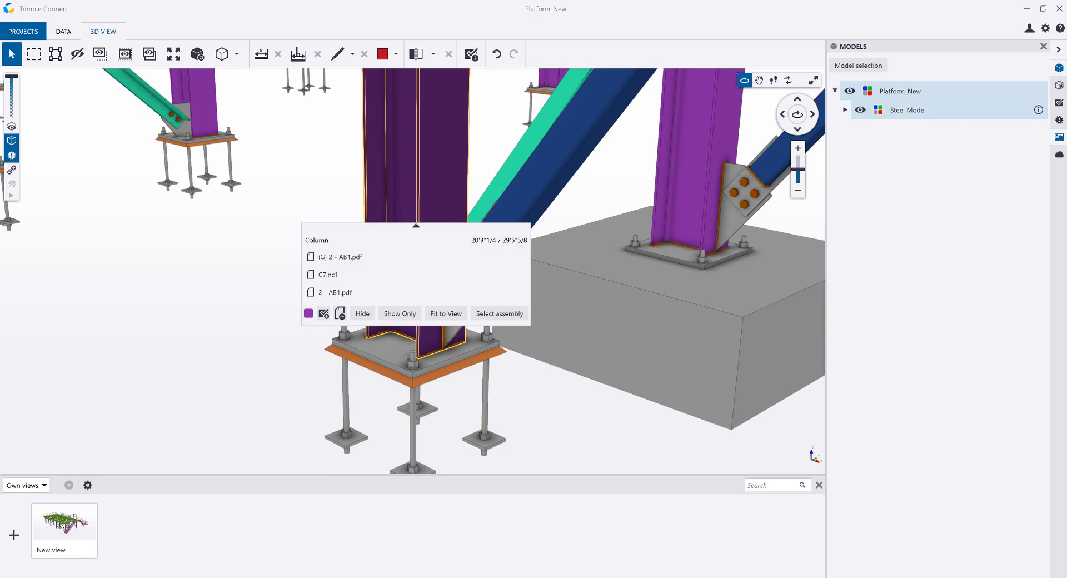
Step: Turn on assembly selection and select the same column to inspect the drawing linked to its assembly
{"action": "left_click", "coordinate": [56, 54]}
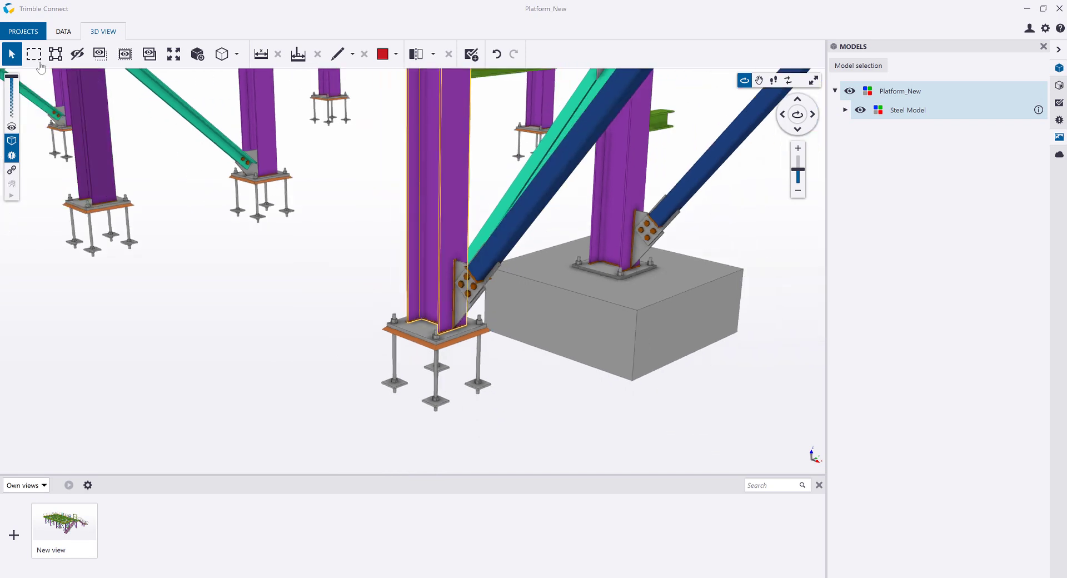
{"action": "left_click", "coordinate": [55, 54]}
{"action": "left_click", "coordinate": [450, 205]}
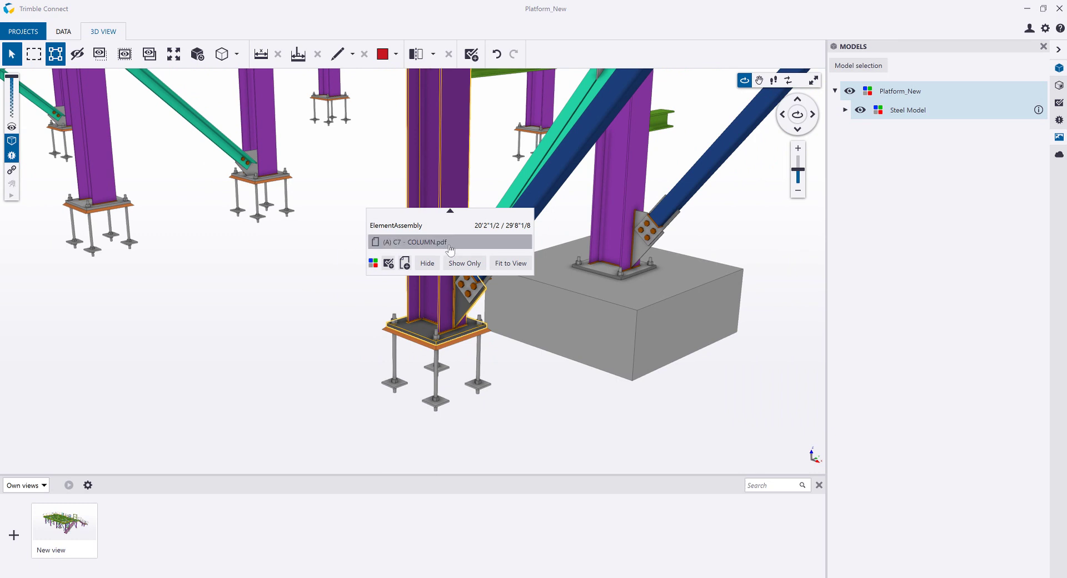
Step: Select the upright green frame assembly near the stairs and inspect its linked drawing
{"action": "scroll", "coordinate": [421, 398], "scroll_direction": "down", "scroll_amount": 5}
{"action": "scroll", "coordinate": [421, 399], "scroll_direction": "down", "scroll_amount": 5}
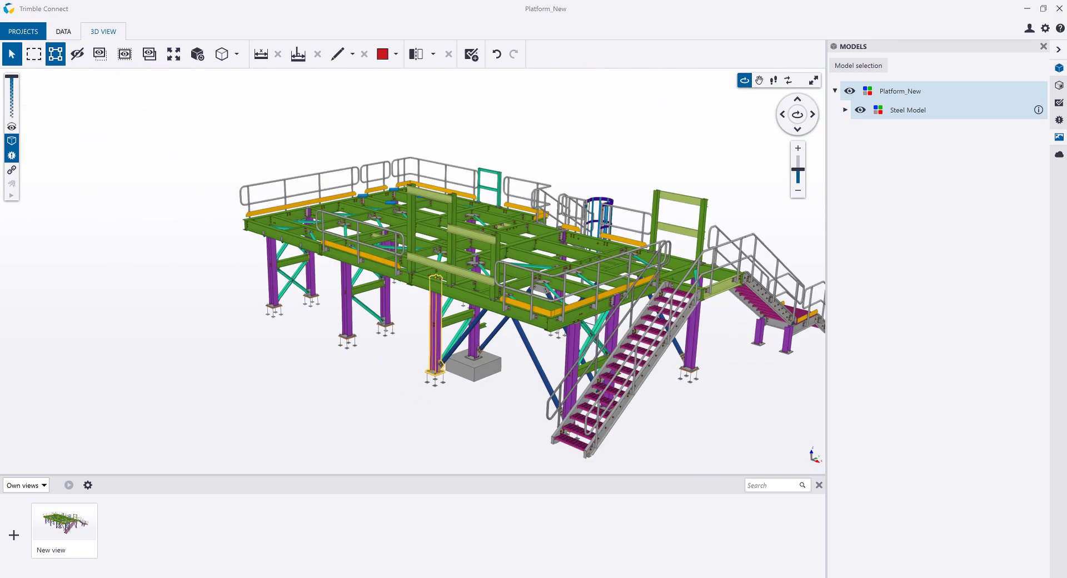
{"action": "scroll", "coordinate": [683, 229], "scroll_direction": "up", "scroll_amount": 6}
{"action": "scroll", "coordinate": [683, 228], "scroll_direction": "up", "scroll_amount": 2}
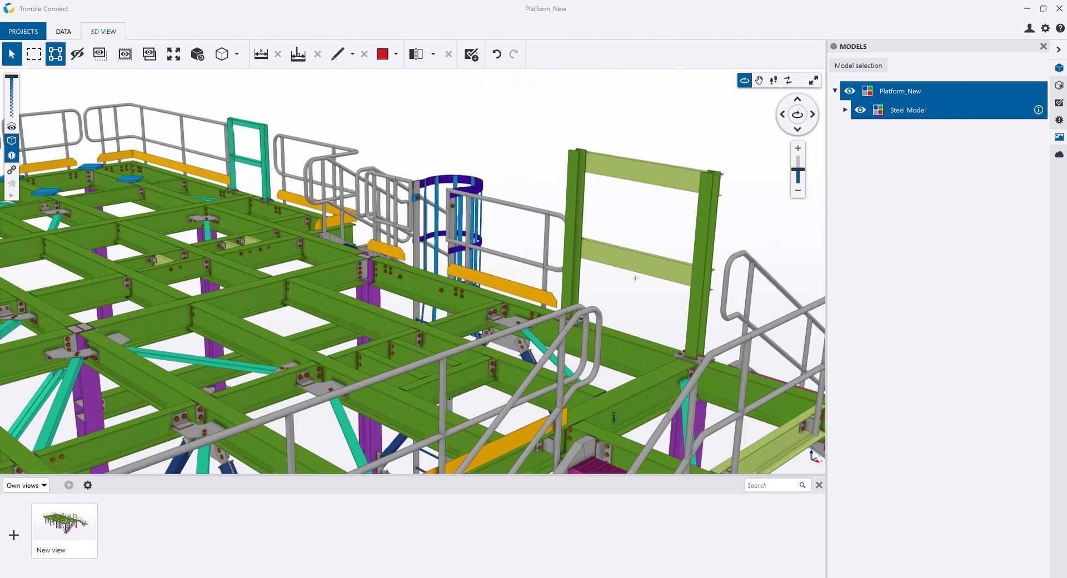
{"action": "left_click", "coordinate": [643, 261]}
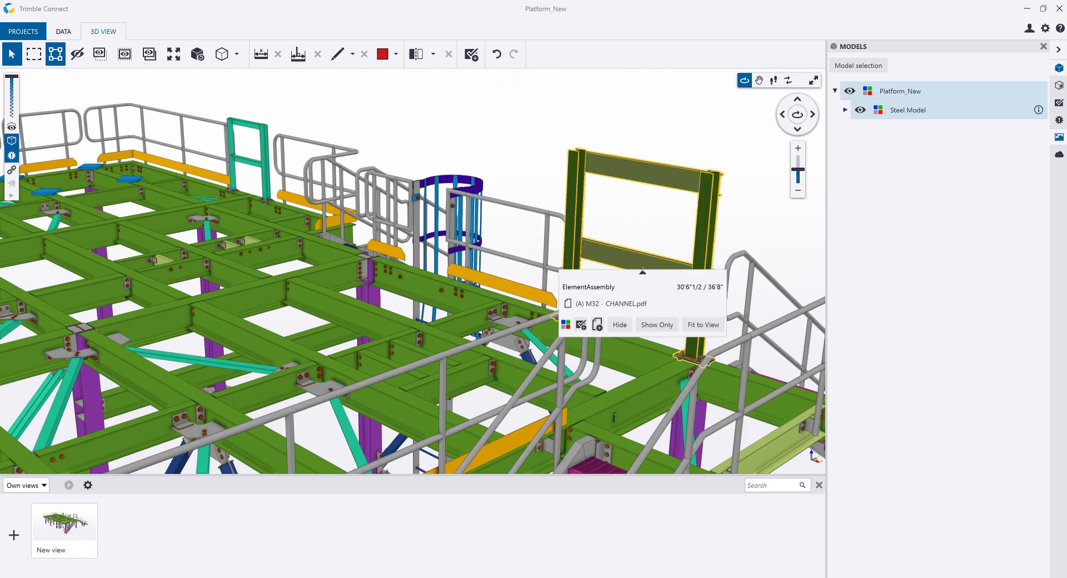
Step: Turn off assembly selection, inspect the files linked to the frame's lower channel, and clear the selection
{"action": "left_click", "coordinate": [645, 269]}
{"action": "left_click", "coordinate": [644, 268]}
{"action": "left_click", "coordinate": [644, 270]}
{"action": "left_click", "coordinate": [643, 272]}
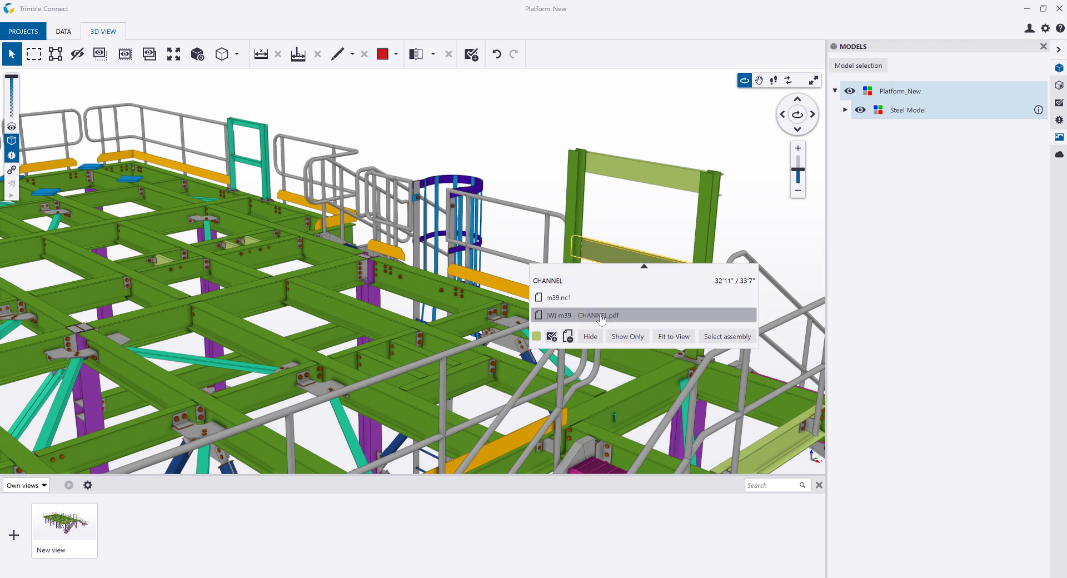
{"action": "left_click", "coordinate": [500, 117]}
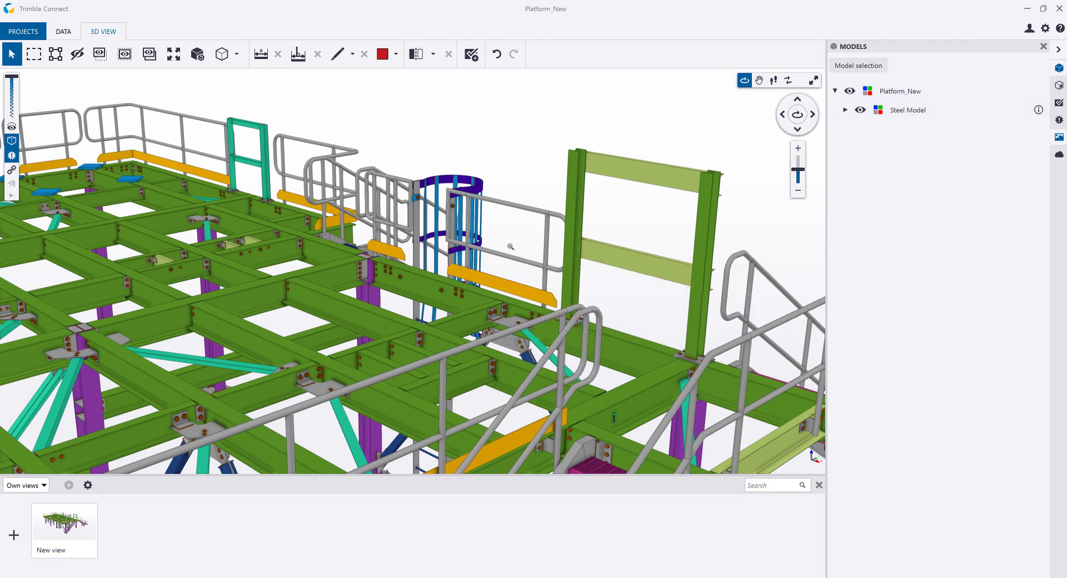
{"action": "scroll", "coordinate": [509, 231], "scroll_direction": "down", "scroll_amount": 5}
{"action": "scroll", "coordinate": [511, 373], "scroll_direction": "up", "scroll_amount": 2}
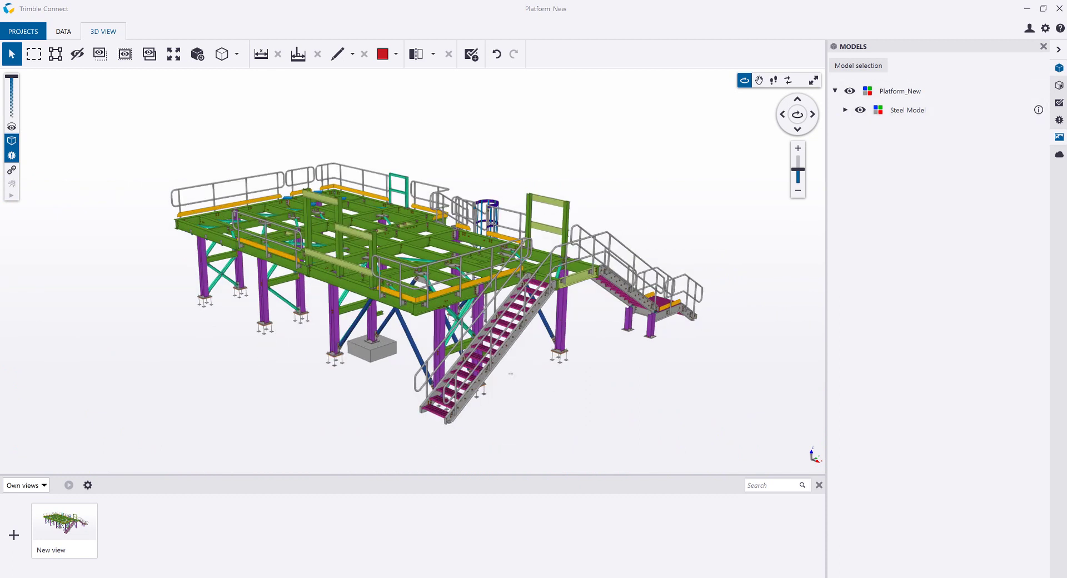